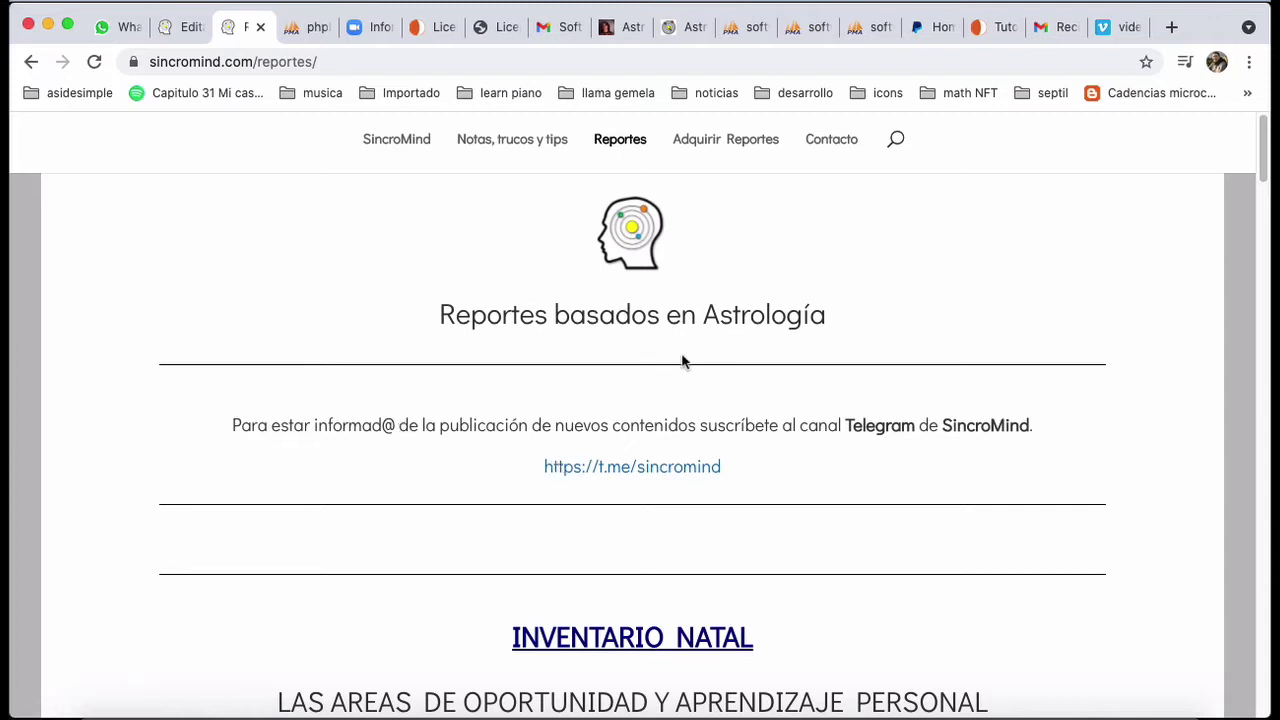
{"action": "scroll", "coordinate": [701, 470], "scroll_direction": "down", "scroll_amount": 1}
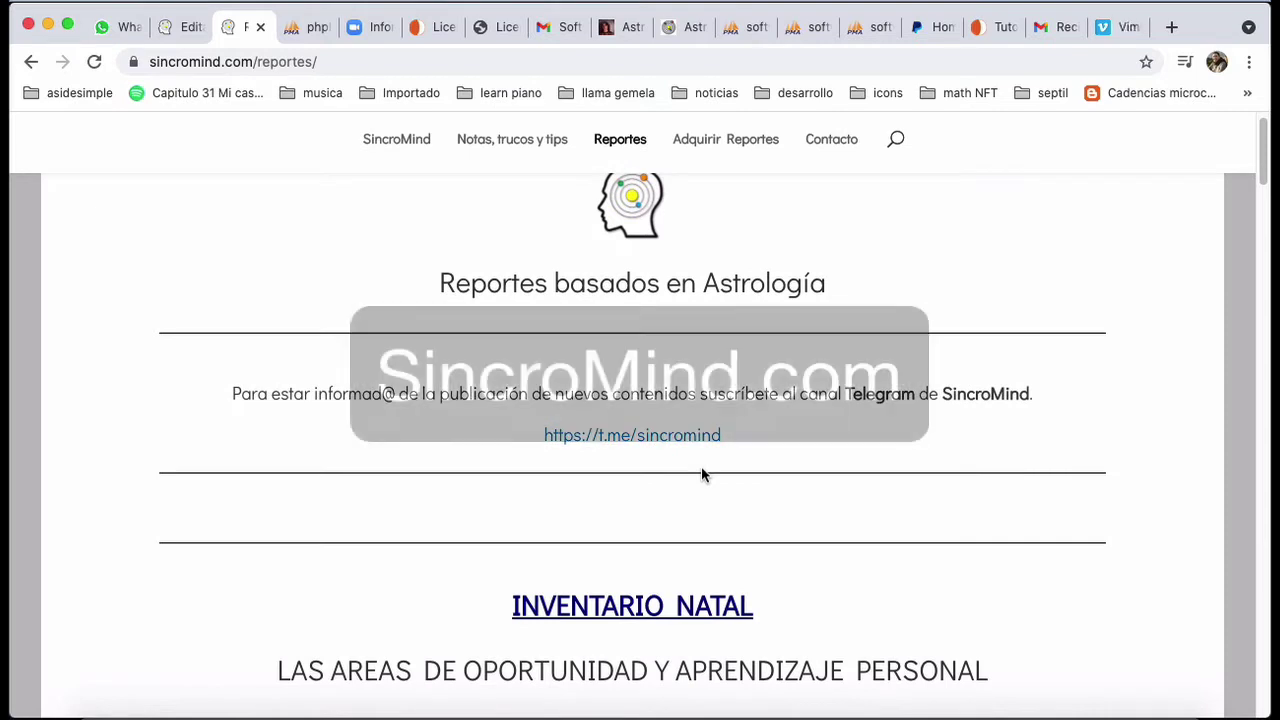
{"action": "scroll", "coordinate": [697, 425], "scroll_direction": "up", "scroll_amount": 1}
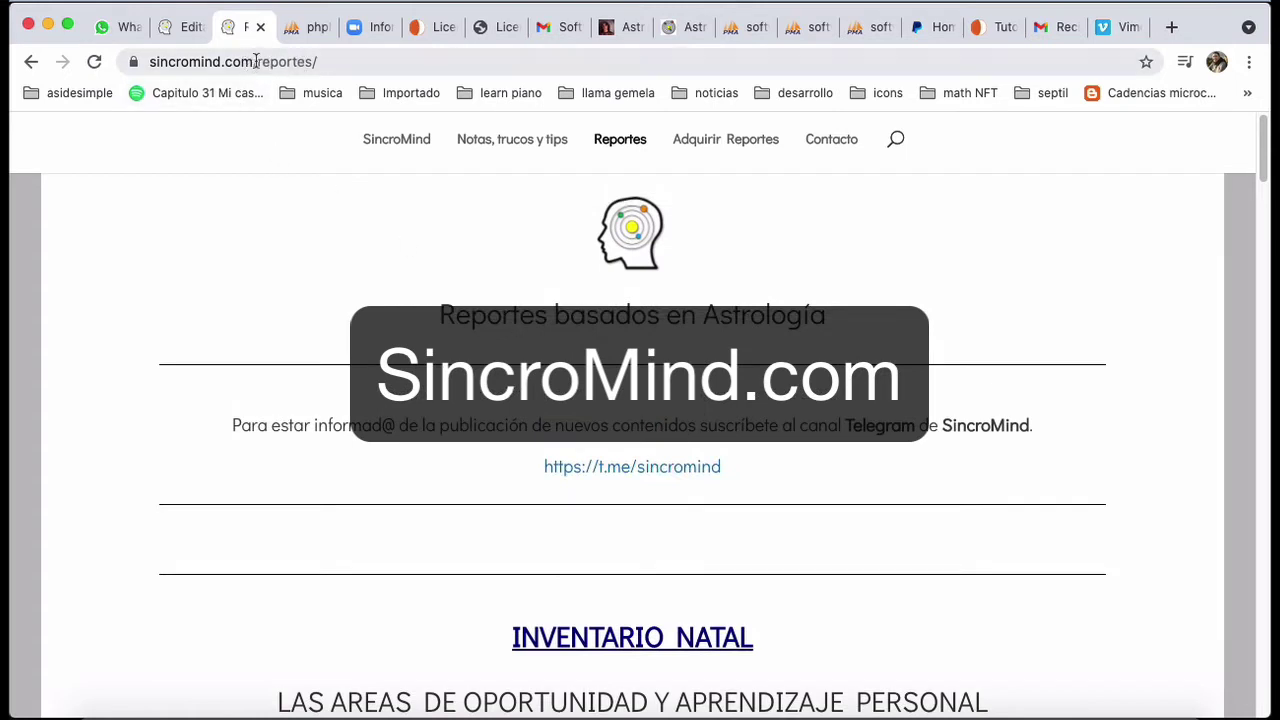
{"action": "left_click_drag", "start_coordinate": [256, 61], "coordinate": [141, 64]}
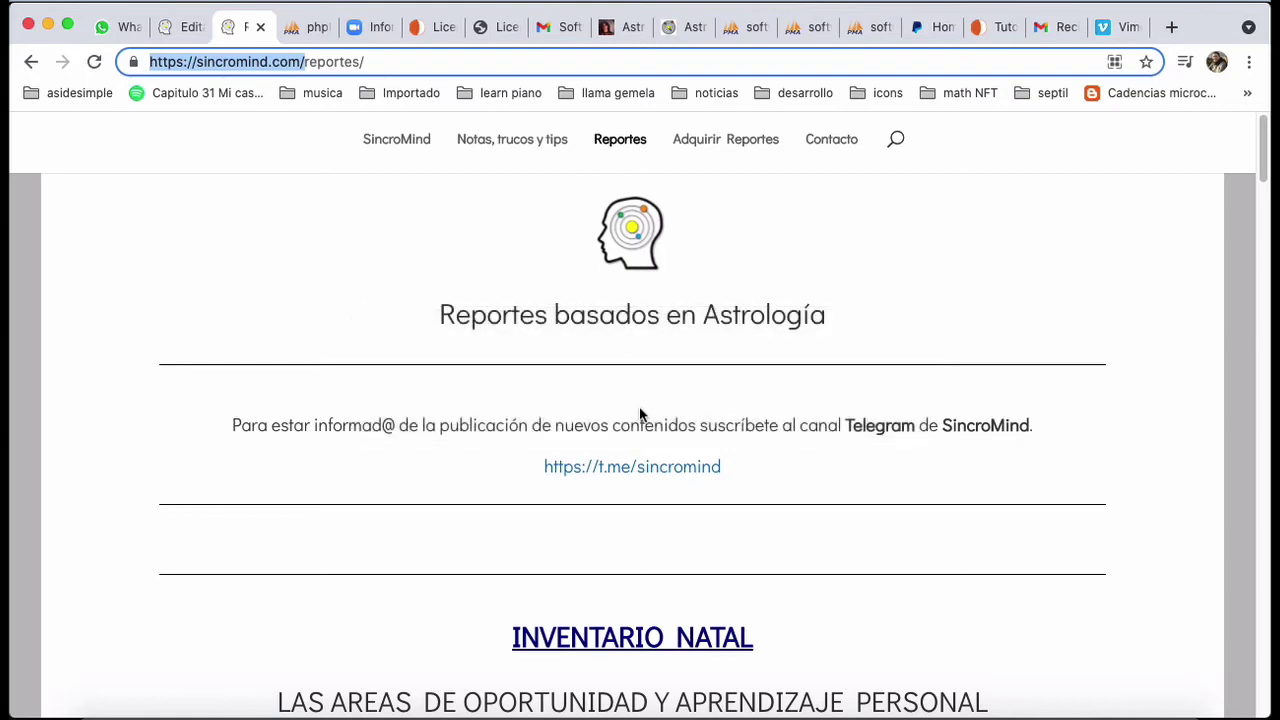
{"action": "scroll", "coordinate": [668, 423], "scroll_direction": "down", "scroll_amount": 6}
{"action": "scroll", "coordinate": [680, 394], "scroll_direction": "up", "scroll_amount": 6}
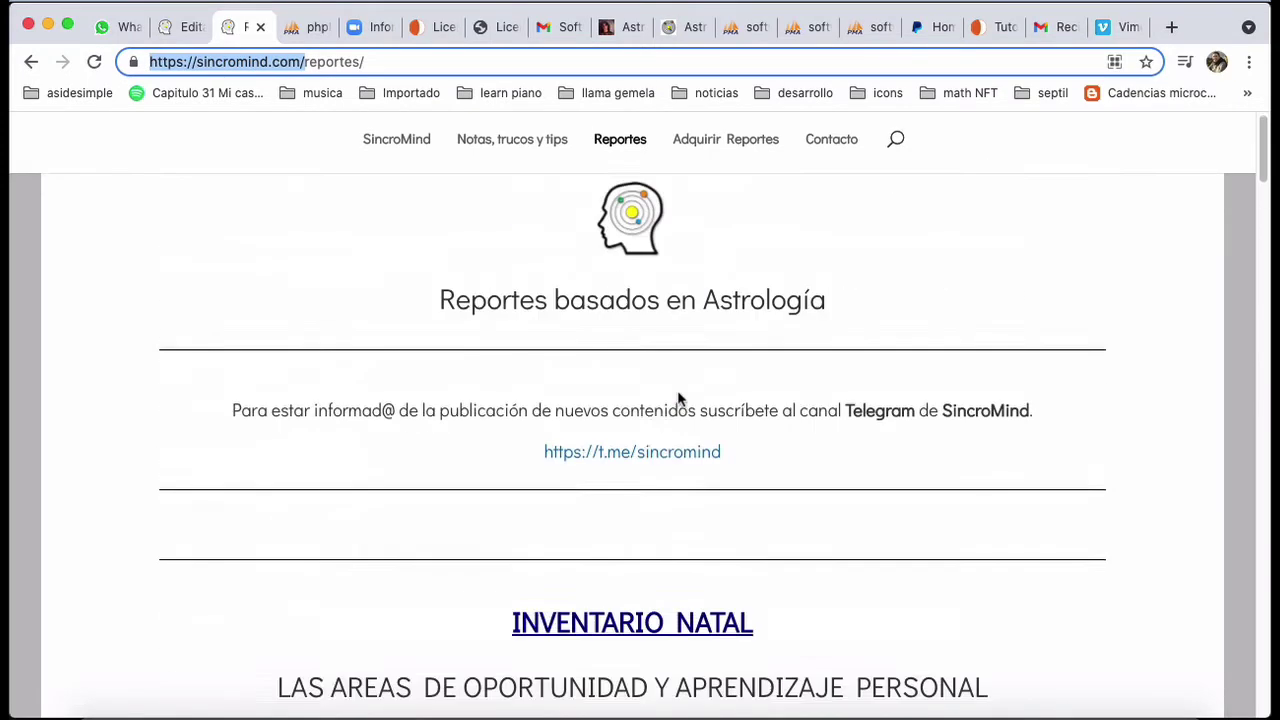
{"action": "scroll", "coordinate": [678, 398], "scroll_direction": "up", "scroll_amount": 1}
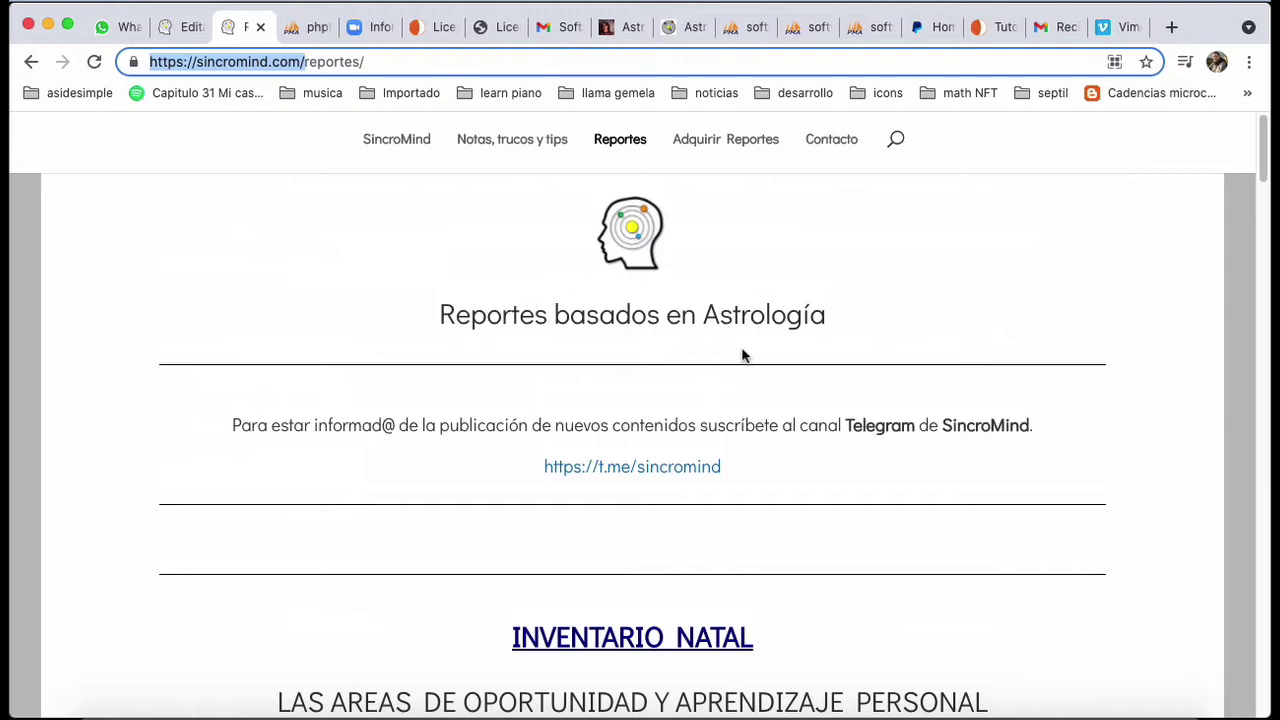
Read through the astrology reports page, from the INVENTARIO NATAL section to the personalised TRÁNSITOS agenda and its filter options
{"action": "scroll", "coordinate": [746, 409], "scroll_direction": "down", "scroll_amount": 4}
{"action": "scroll", "coordinate": [745, 410], "scroll_direction": "up", "scroll_amount": 1}
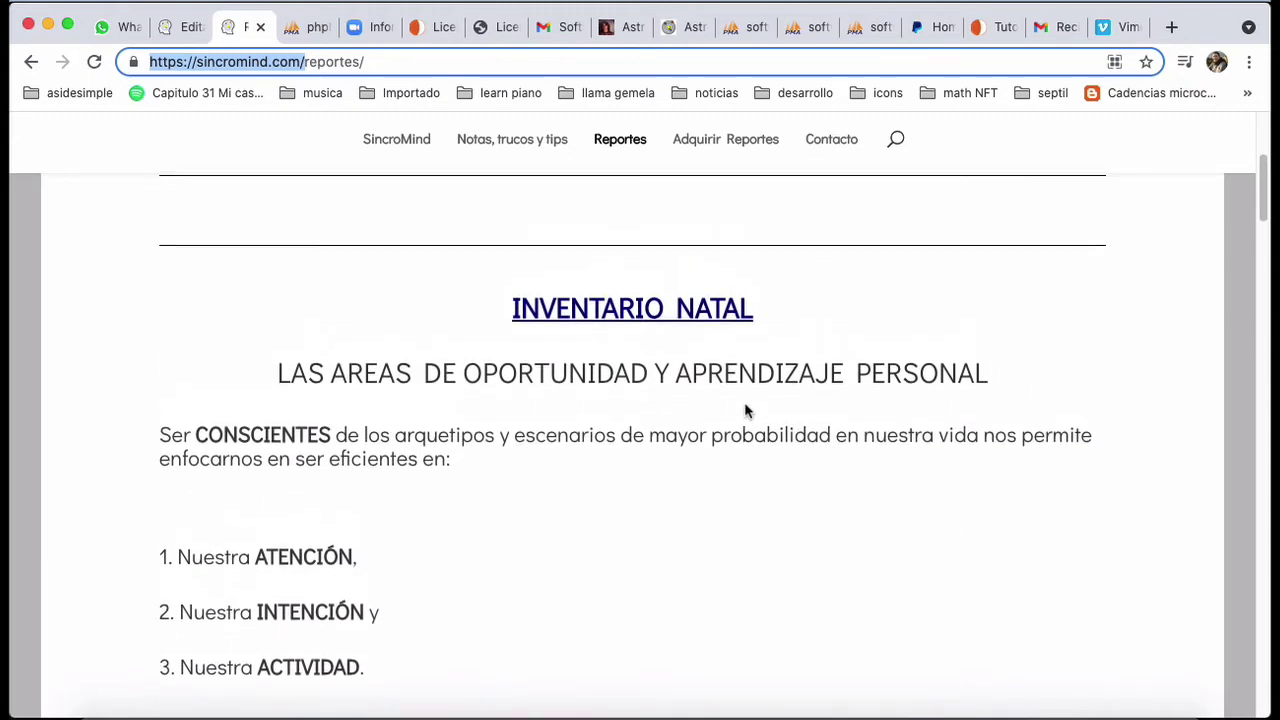
{"action": "scroll", "coordinate": [745, 410], "scroll_direction": "down", "scroll_amount": 10}
{"action": "scroll", "coordinate": [745, 404], "scroll_direction": "up", "scroll_amount": 1}
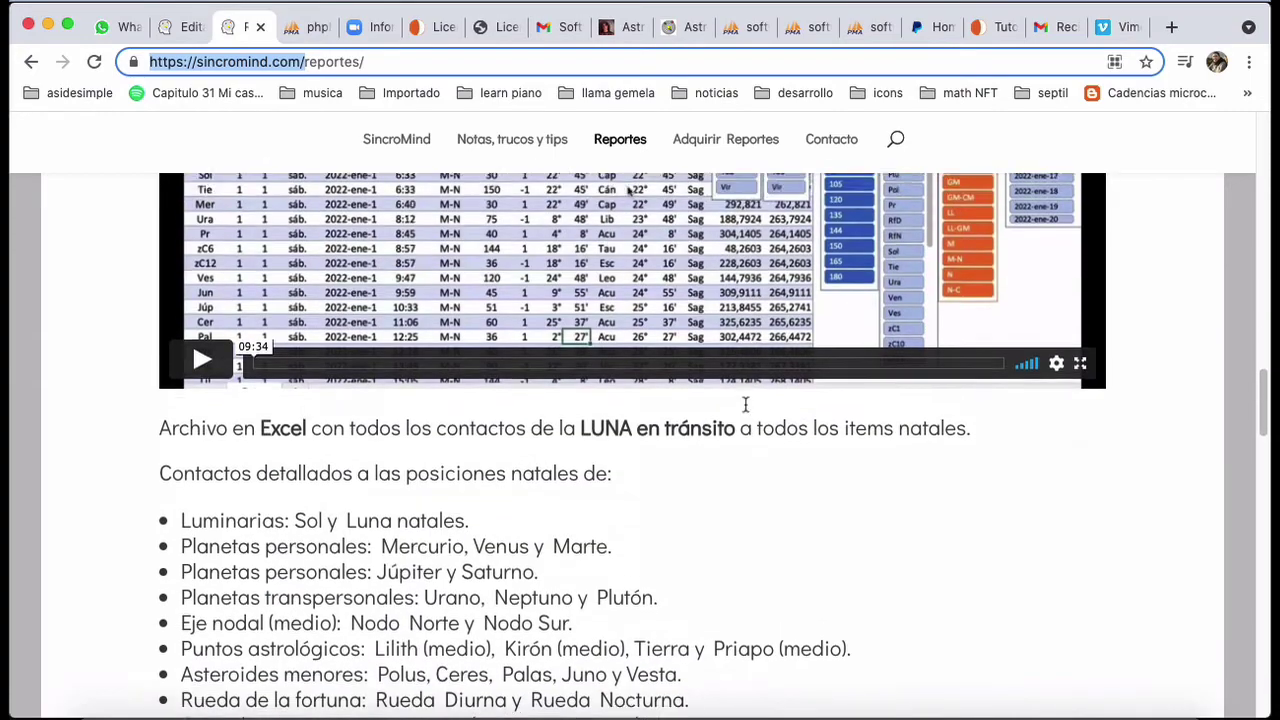
{"action": "scroll", "coordinate": [745, 404], "scroll_direction": "down", "scroll_amount": 15}
{"action": "scroll", "coordinate": [745, 410], "scroll_direction": "up", "scroll_amount": 6}
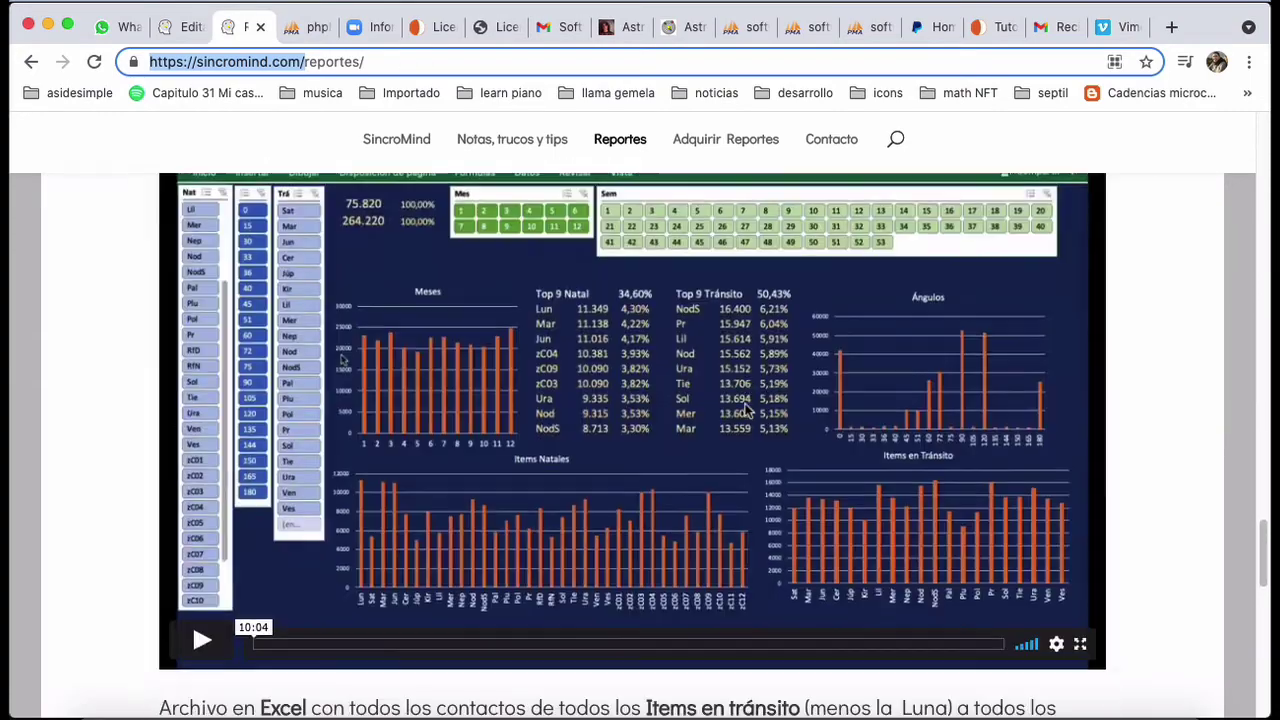
{"action": "scroll", "coordinate": [745, 410], "scroll_direction": "down", "scroll_amount": 10}
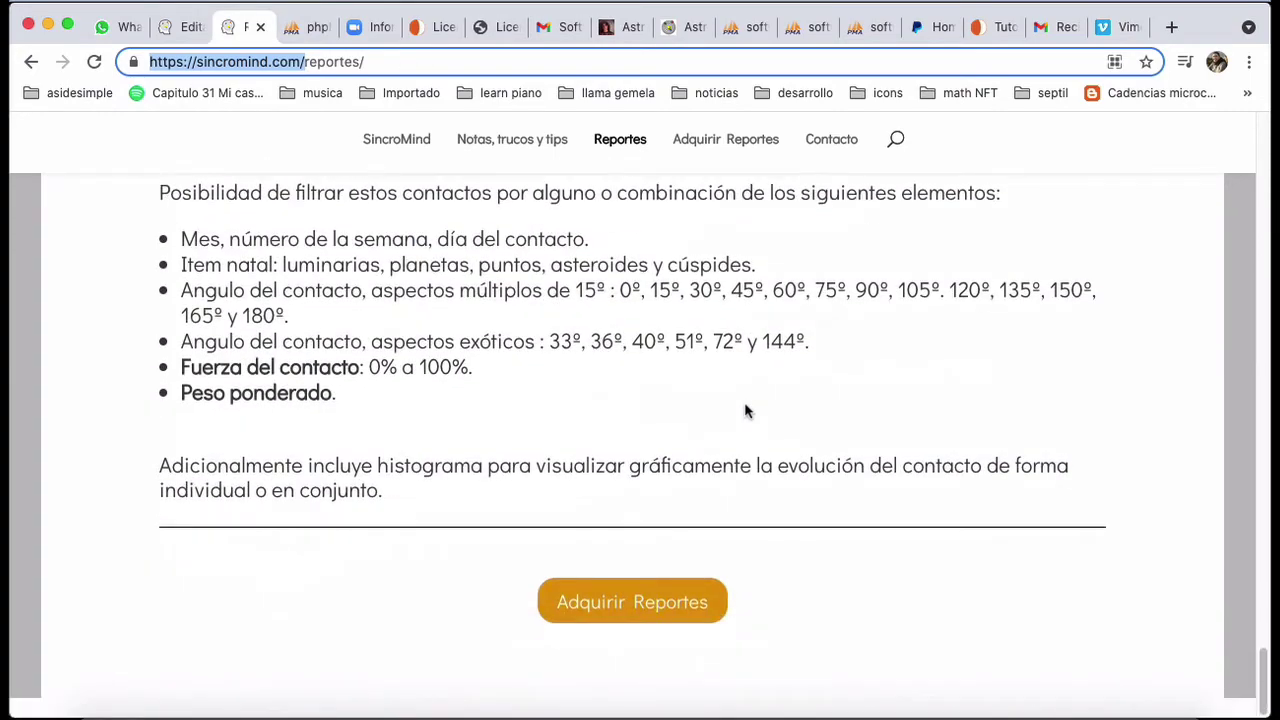
{"action": "scroll", "coordinate": [745, 410], "scroll_direction": "up", "scroll_amount": 2}
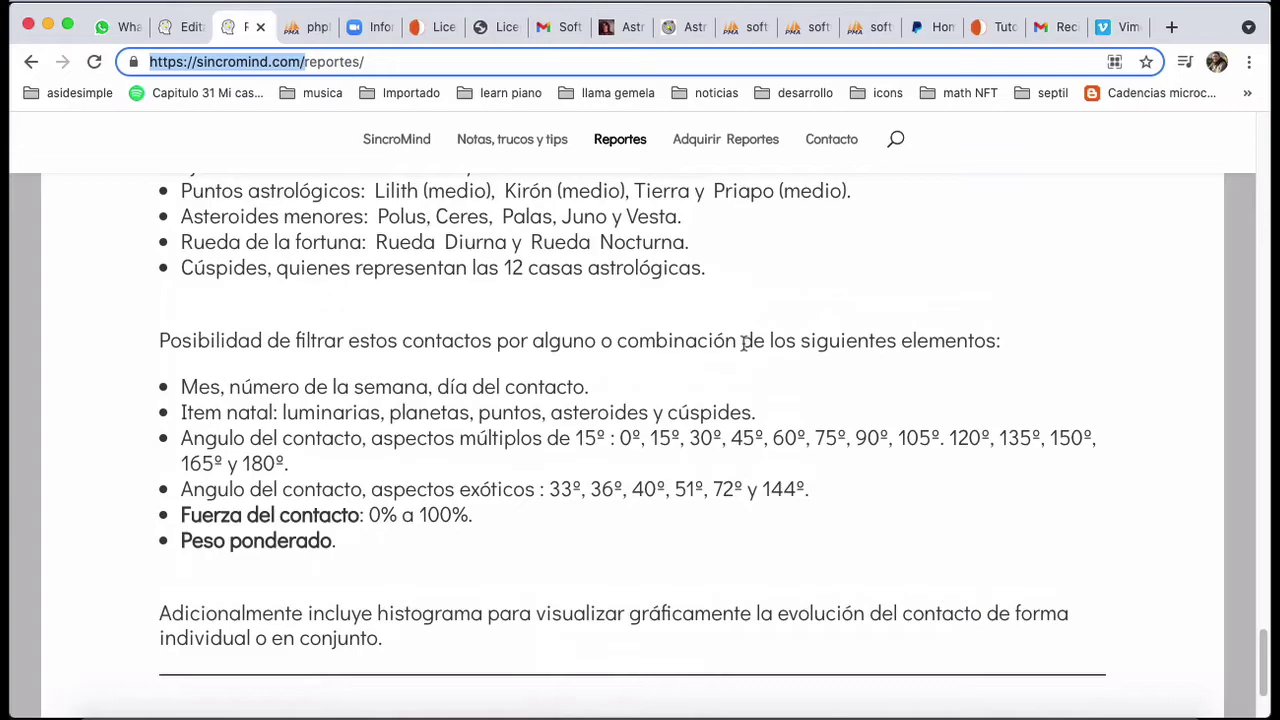
{"action": "scroll", "coordinate": [820, 334], "scroll_direction": "down", "scroll_amount": 20}
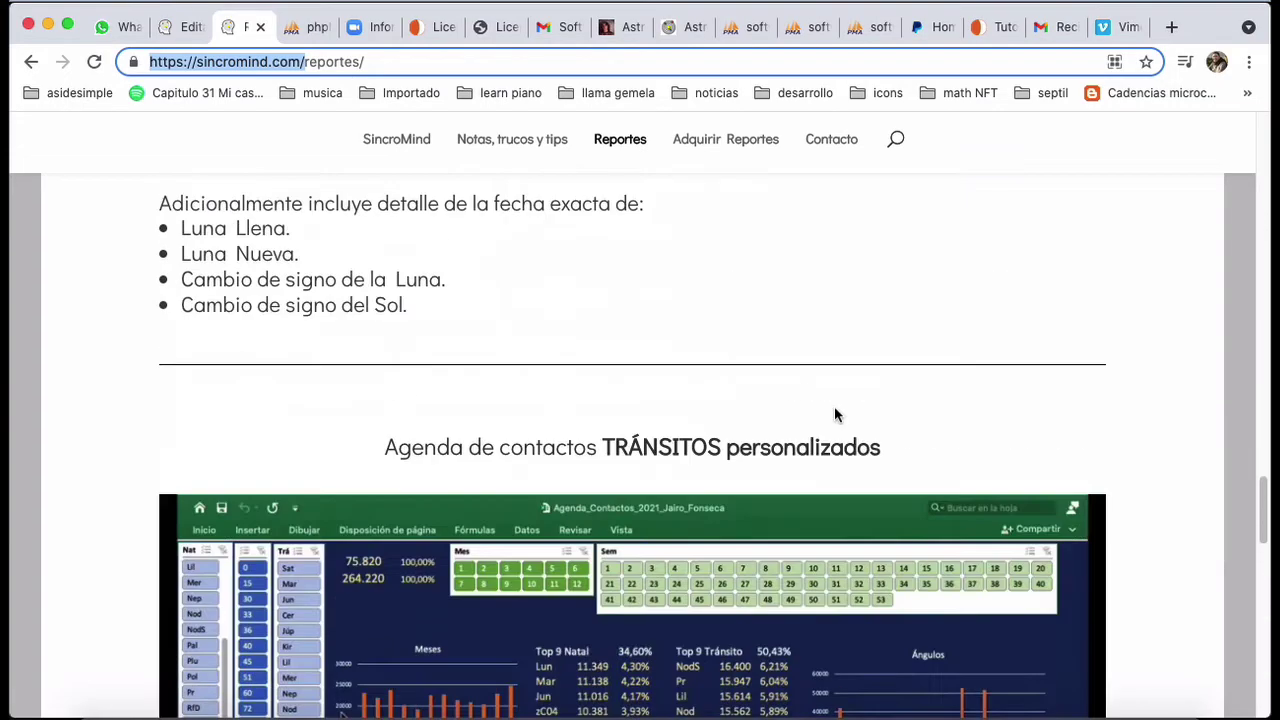
{"action": "scroll", "coordinate": [835, 401], "scroll_direction": "up", "scroll_amount": 20}
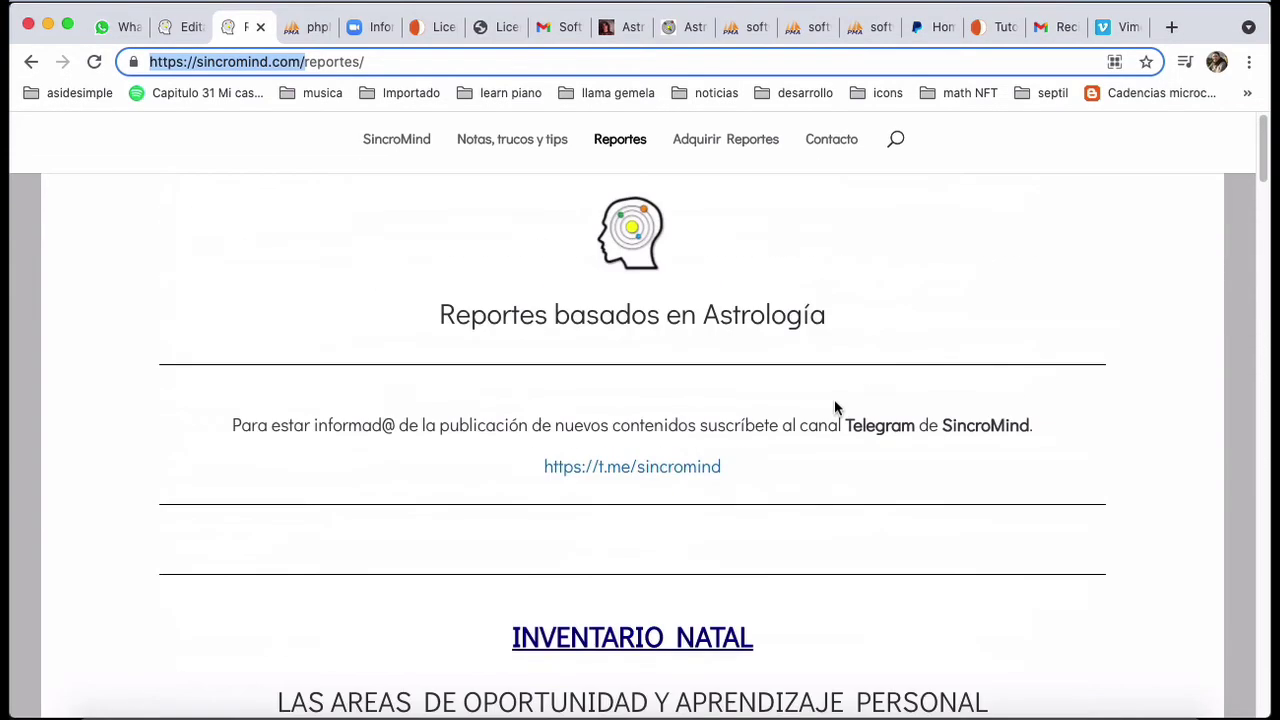
{"action": "scroll", "coordinate": [836, 408], "scroll_direction": "down", "scroll_amount": 3}
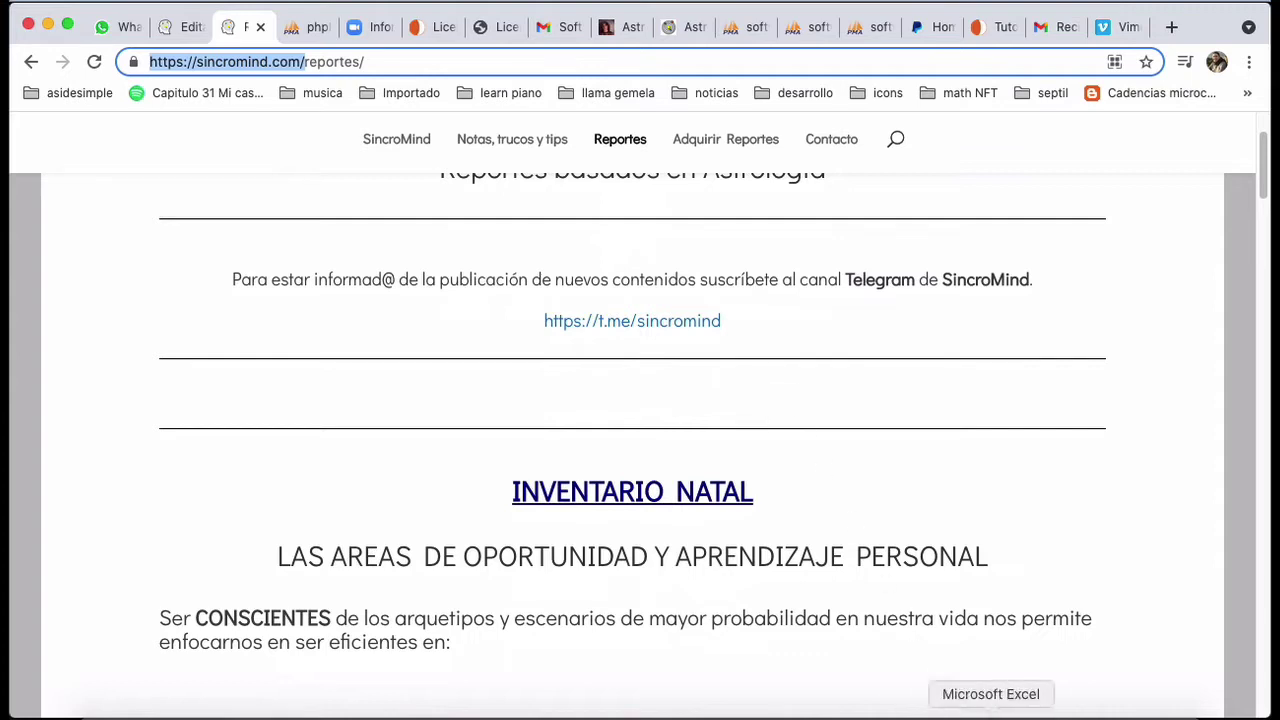
Switch to the Usuario_Inventario_Natal_v_1.00 workbook in Excel and examine the Rango de Fuerza and Ángulos "Aspectos" charts on Tendencias
{"action": "left_click", "coordinate": [991, 714]}
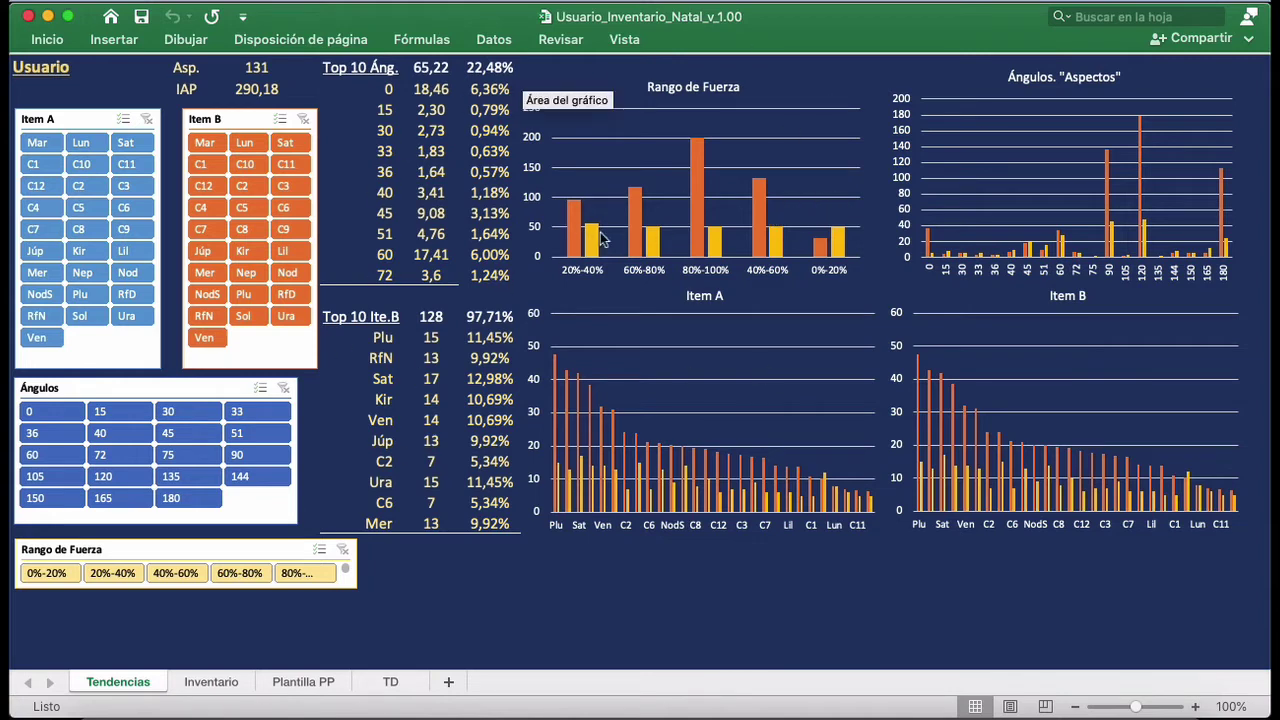
{"action": "mouse_move", "coordinate": [870, 262]}
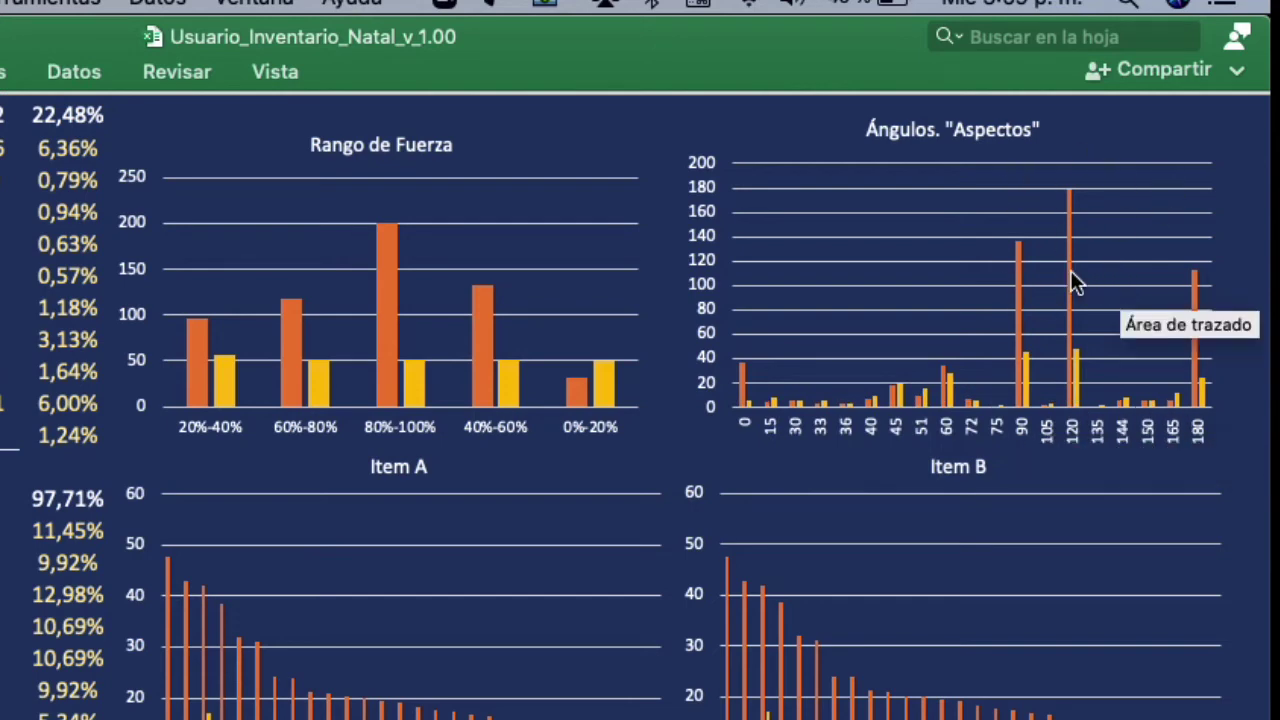
{"action": "mouse_move", "coordinate": [1070, 272]}
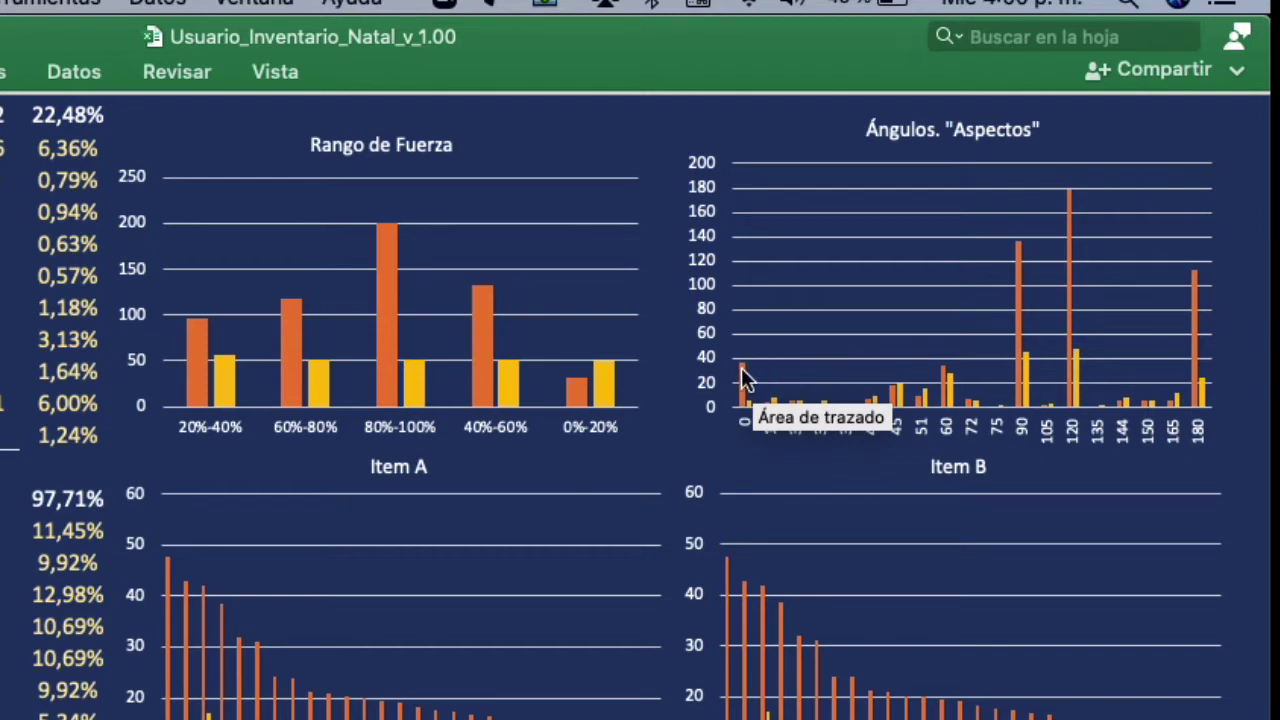
{"action": "mouse_move", "coordinate": [741, 367]}
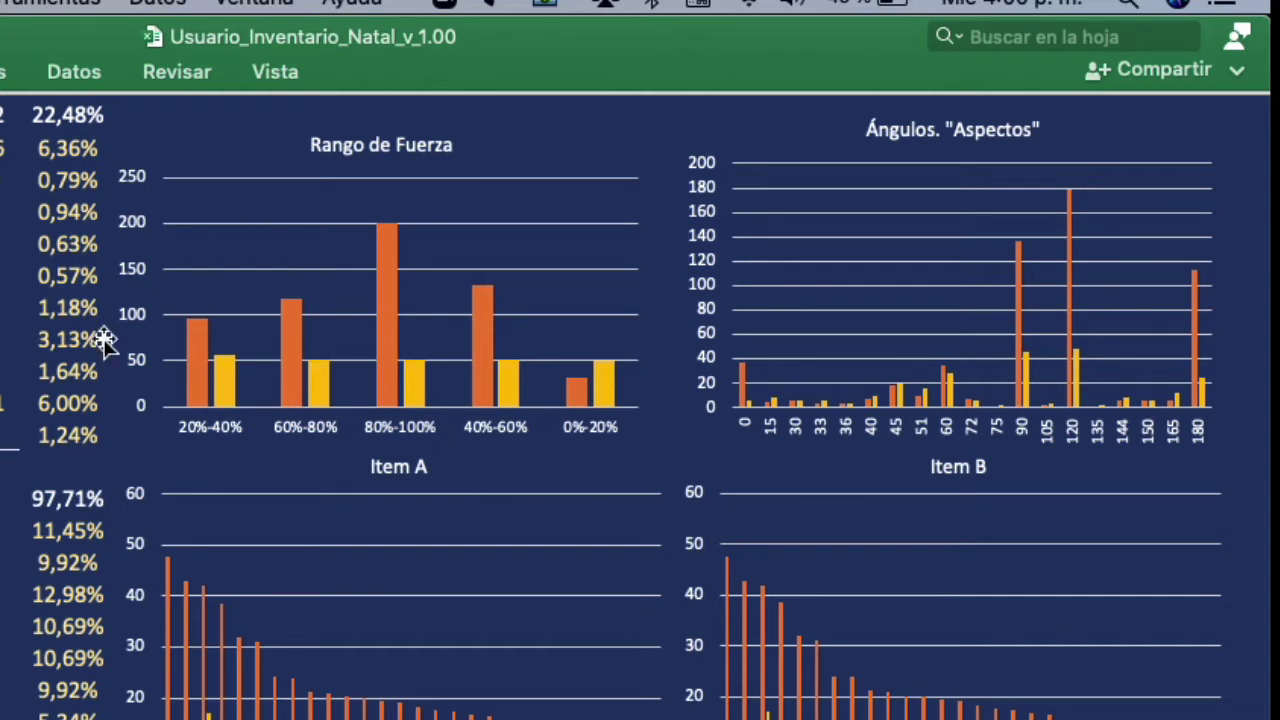
{"action": "mouse_move", "coordinate": [204, 314]}
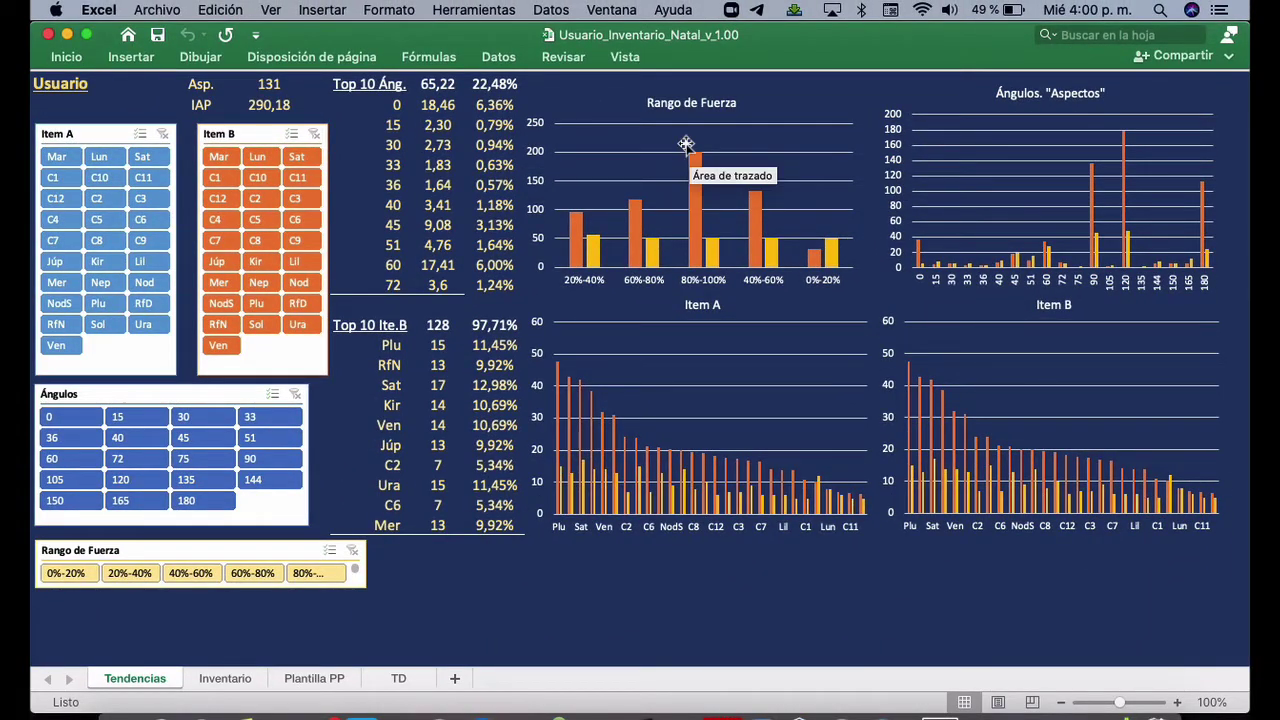
Select the Asp. value and the IAP value at the head of the Tendencias sheet to examine them
{"action": "left_click", "coordinate": [268, 85]}
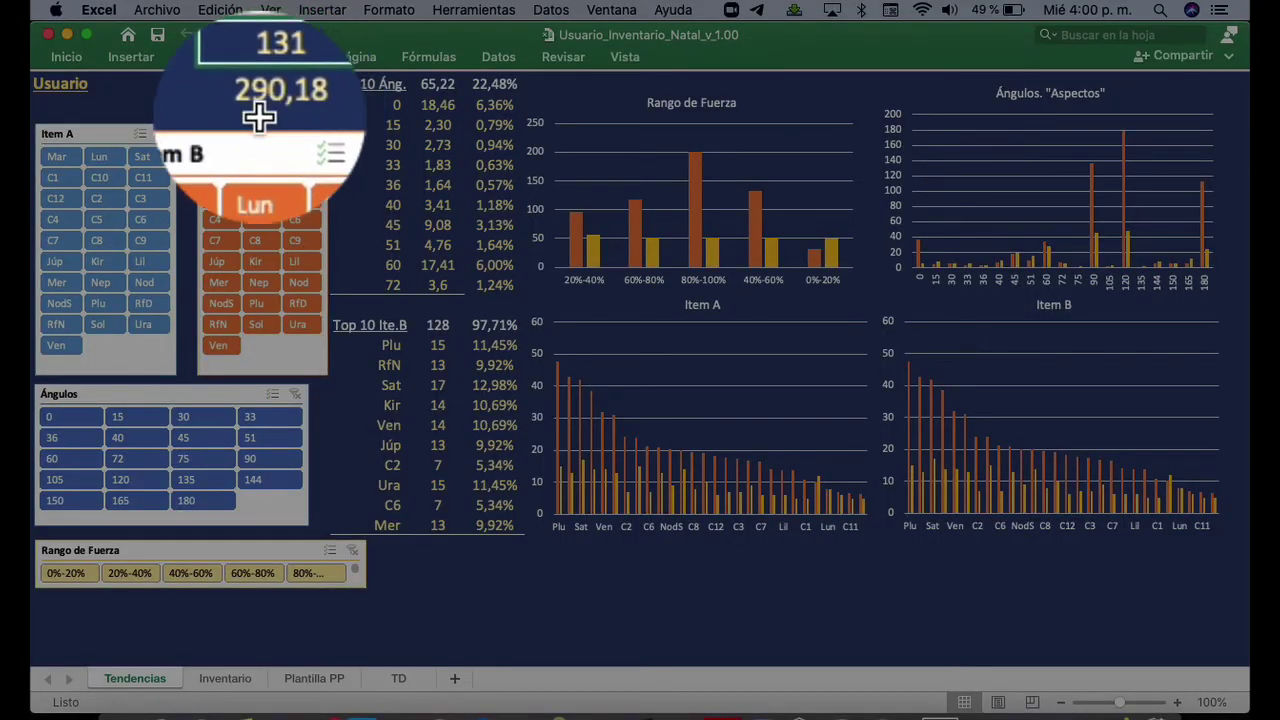
{"action": "left_click", "coordinate": [272, 106]}
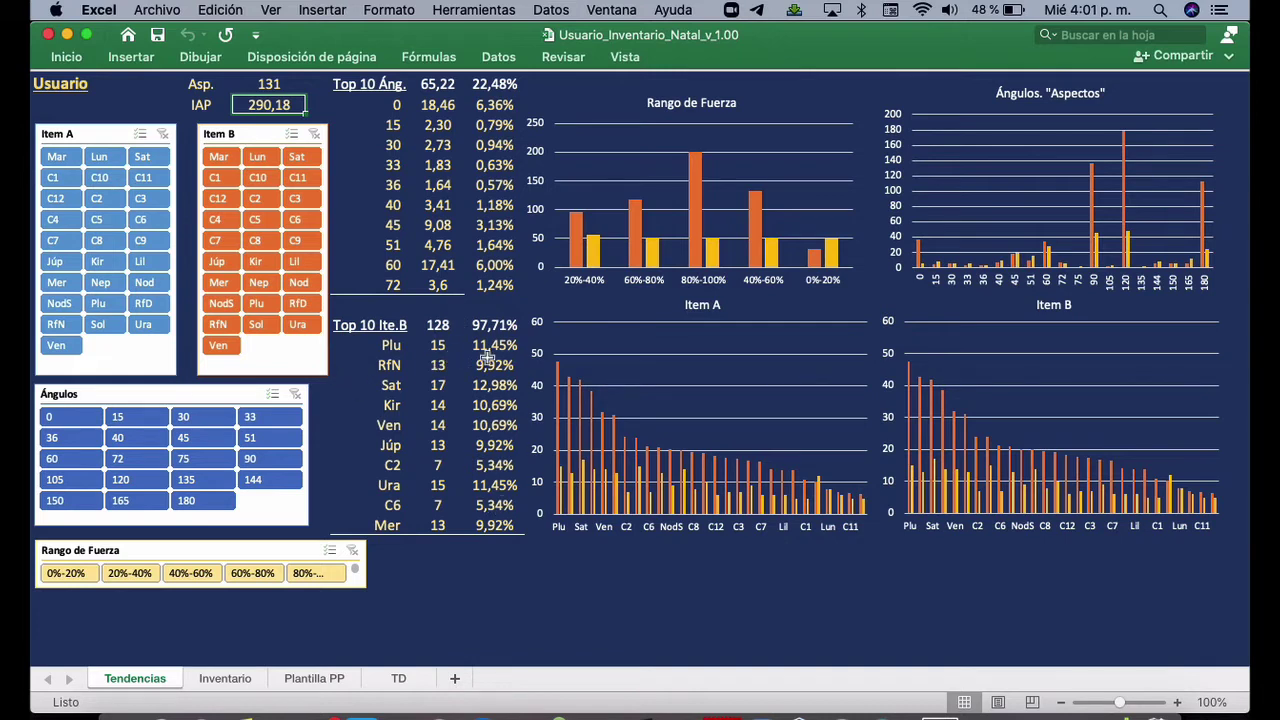
{"action": "left_click", "coordinate": [291, 133]}
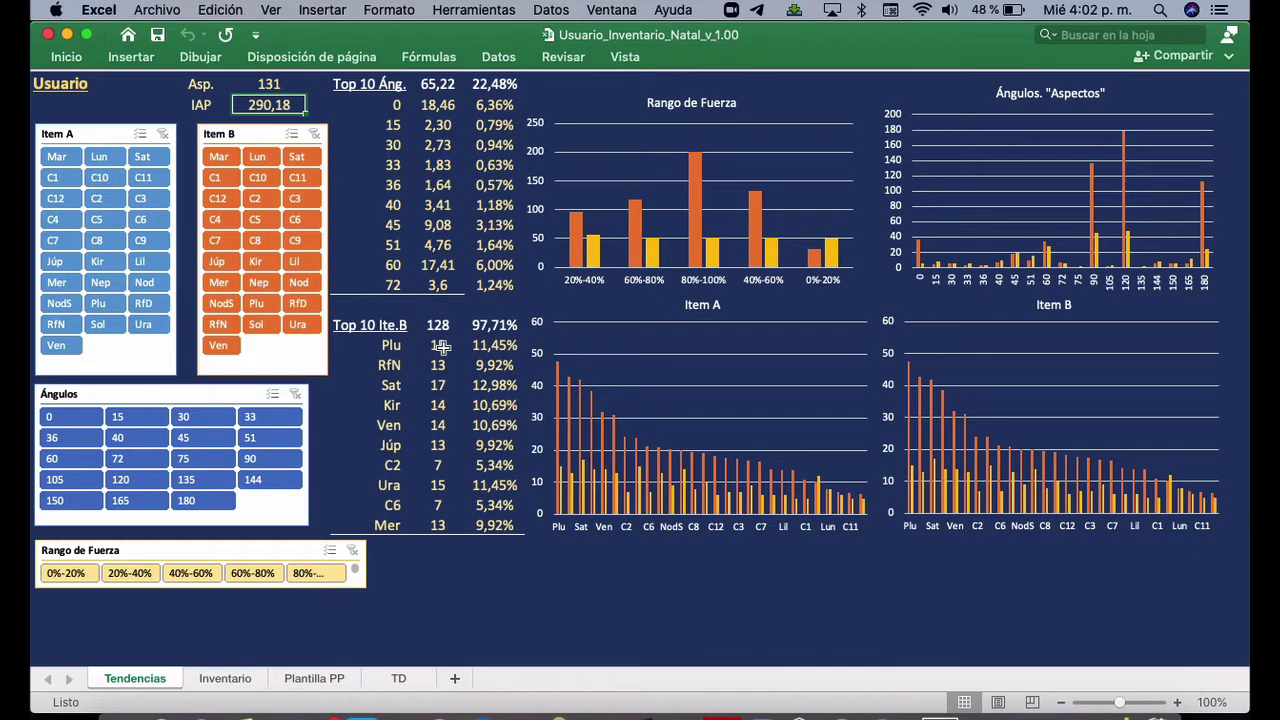
Open the Inventario sheet, highlight the first aspect's Item A, Ángulo and Item B cells, and look through the rows below it
{"action": "left_click", "coordinate": [225, 679]}
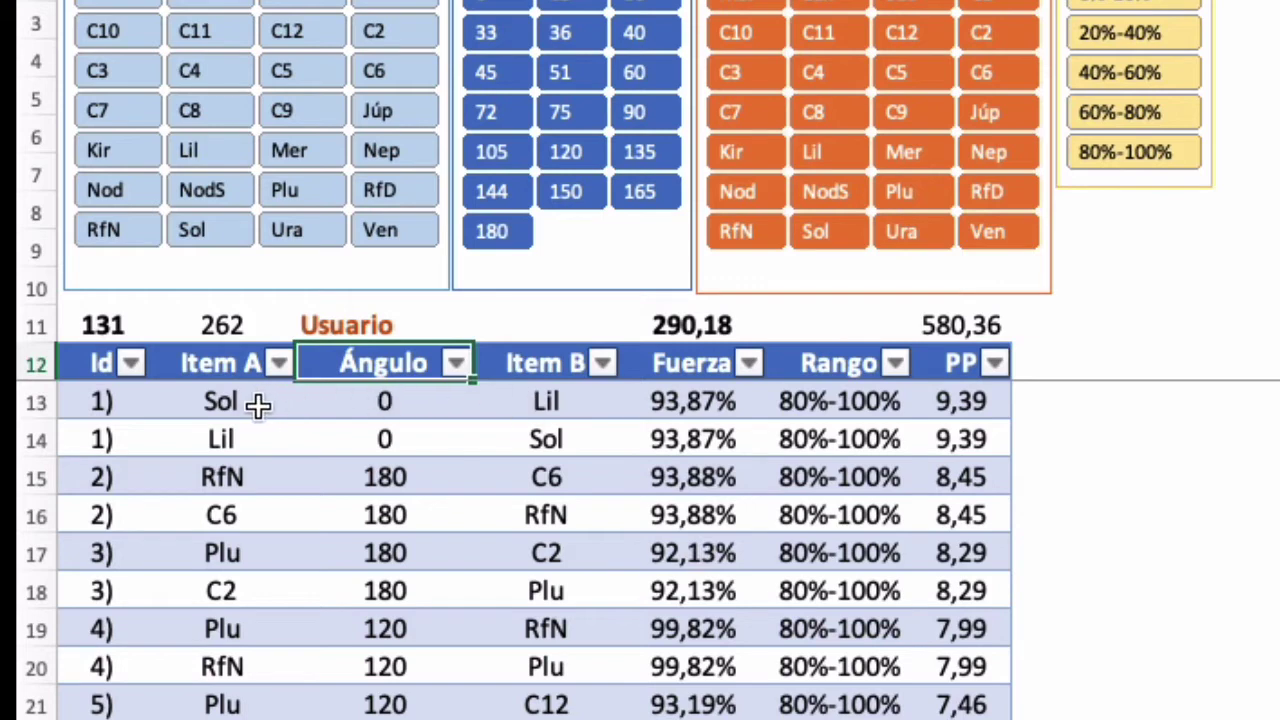
{"action": "left_click_drag", "start_coordinate": [252, 403], "coordinate": [493, 409]}
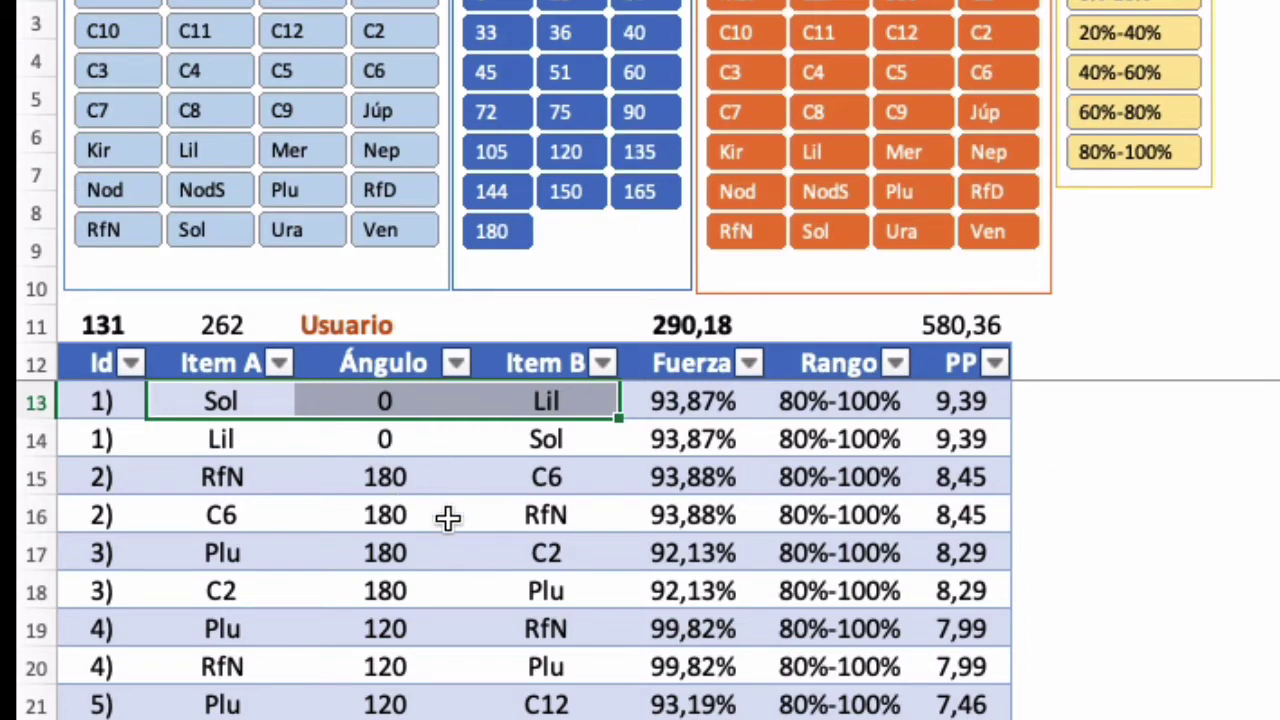
{"action": "scroll", "coordinate": [447, 517], "scroll_direction": "down", "scroll_amount": 3}
{"action": "scroll", "coordinate": [449, 522], "scroll_direction": "down", "scroll_amount": 5}
{"action": "scroll", "coordinate": [451, 526], "scroll_direction": "up", "scroll_amount": 7}
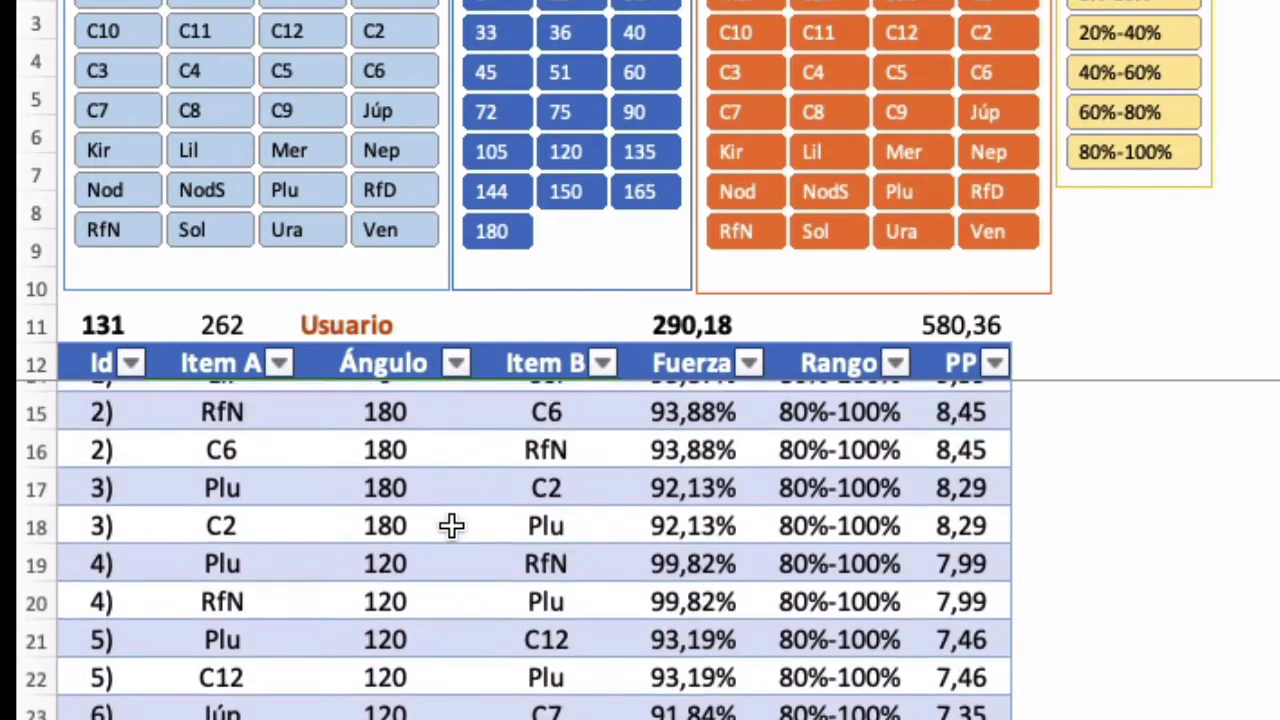
{"action": "scroll", "coordinate": [551, 560], "scroll_direction": "down", "scroll_amount": 5}
{"action": "scroll", "coordinate": [551, 560], "scroll_direction": "up", "scroll_amount": 4}
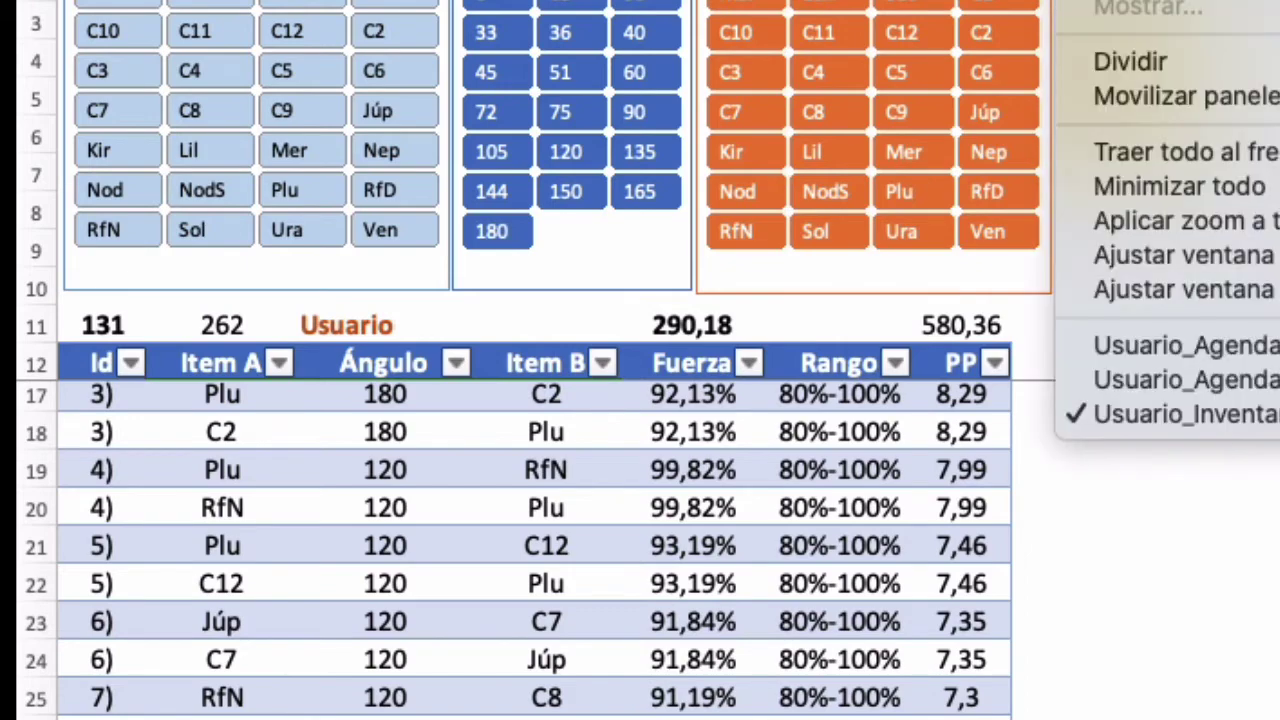
{"action": "left_click", "coordinate": [331, 381]}
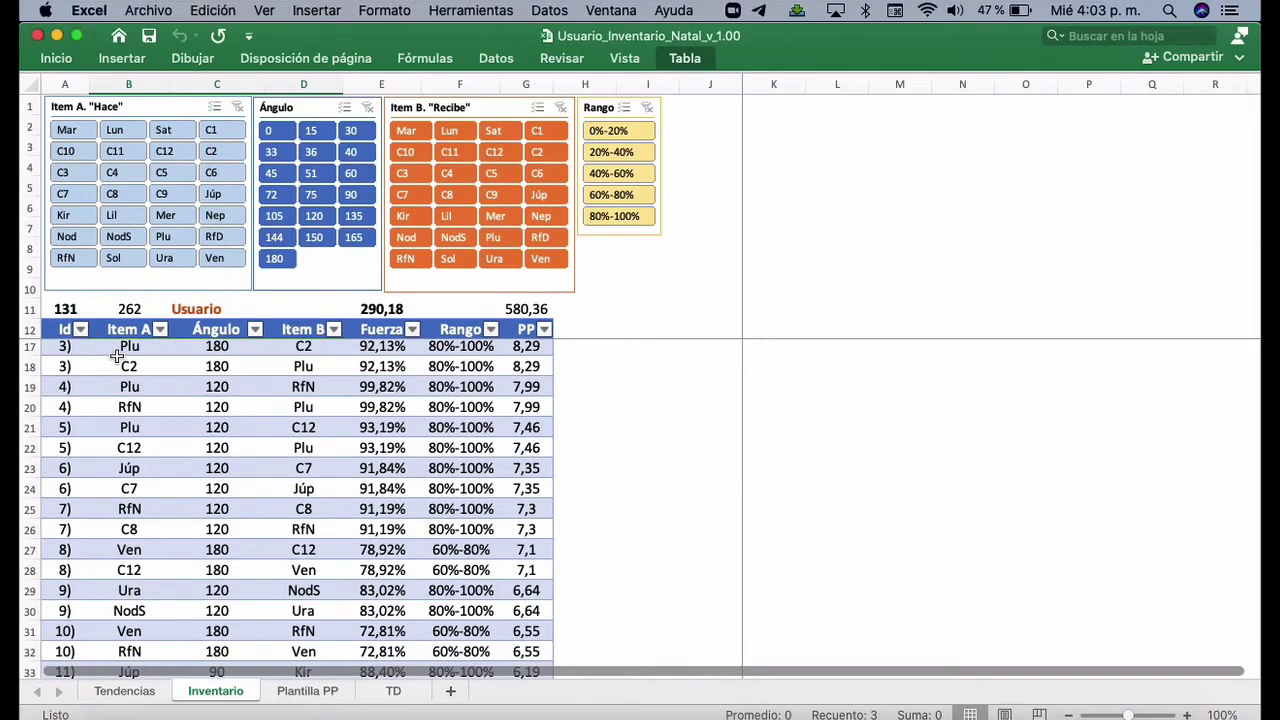
Highlight the aspect rows 18 to 25 from Item A through Rango and inspect the rows that follow
{"action": "left_click_drag", "start_coordinate": [146, 396], "coordinate": [586, 522]}
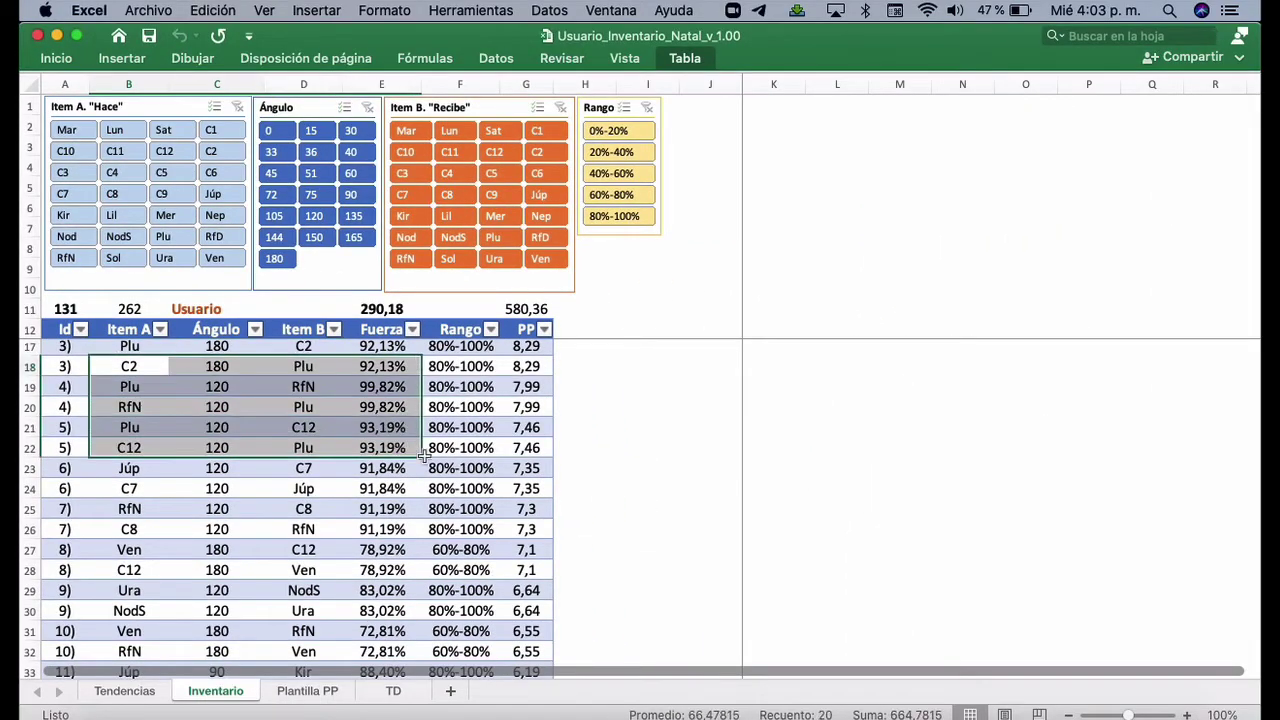
{"action": "left_click_drag", "start_coordinate": [424, 455], "coordinate": [438, 510]}
{"action": "scroll", "coordinate": [430, 500], "scroll_direction": "down", "scroll_amount": 2}
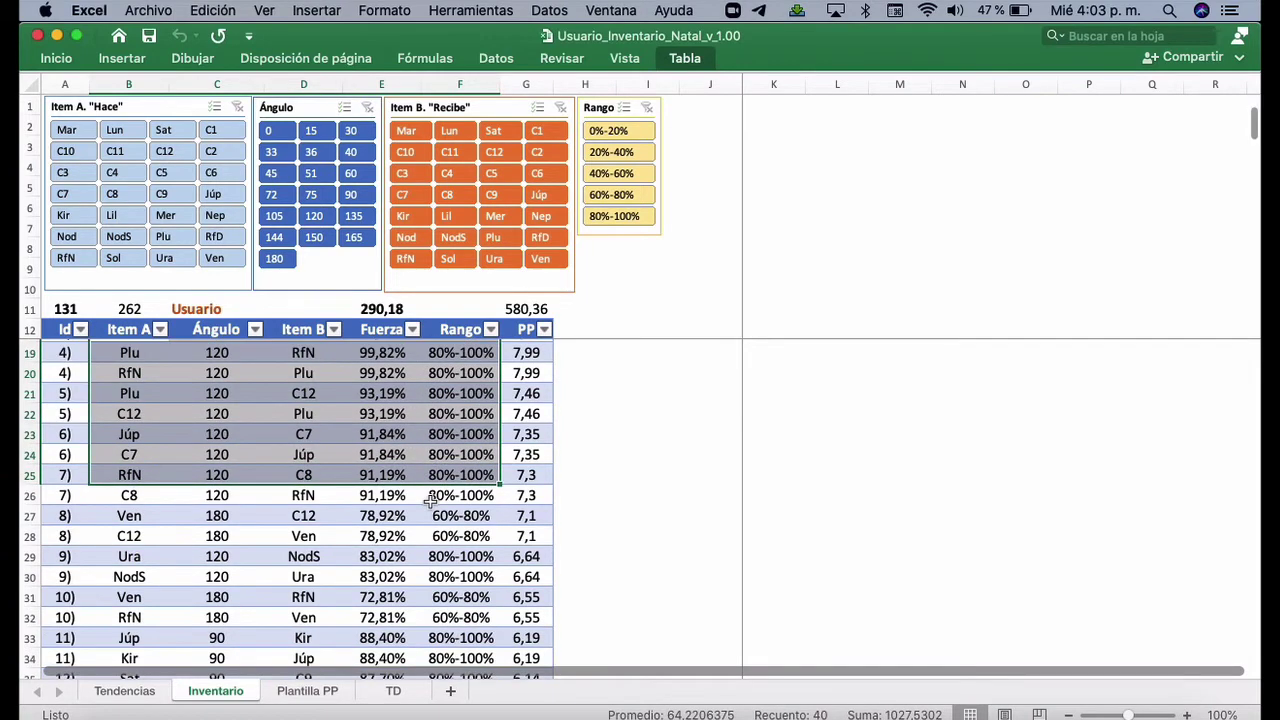
{"action": "scroll", "coordinate": [232, 500], "scroll_direction": "down", "scroll_amount": 3}
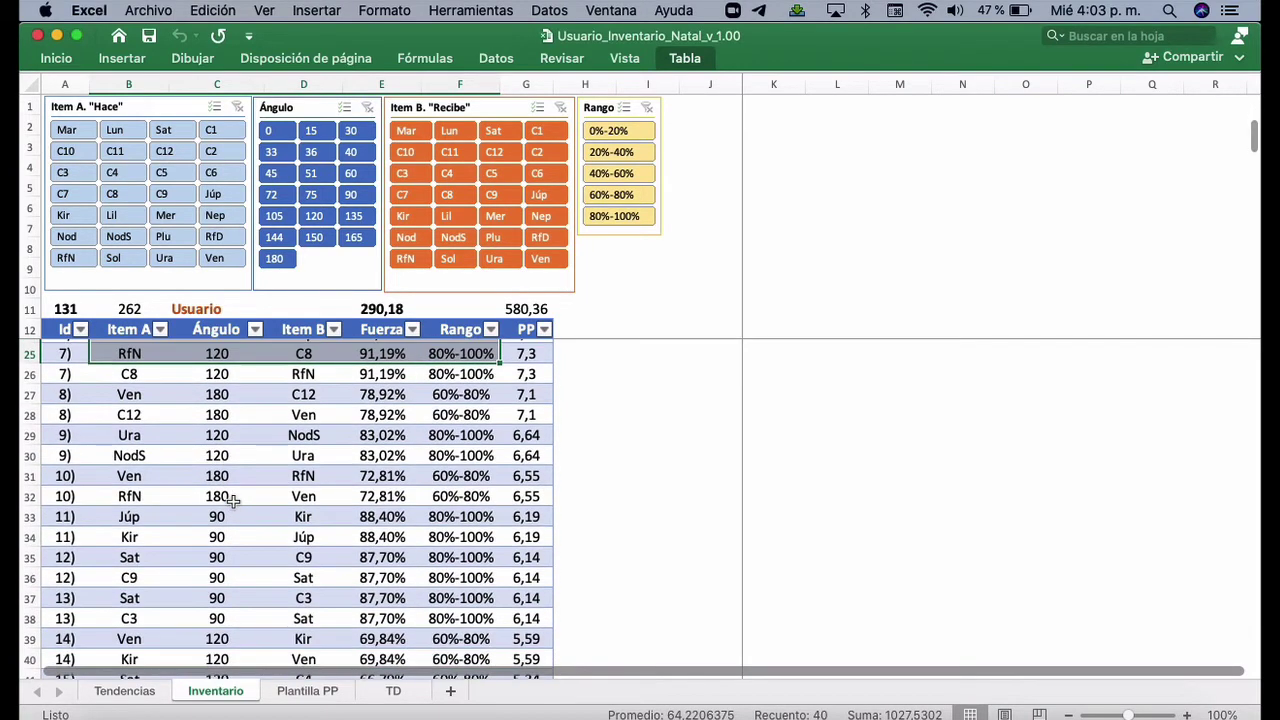
Select aspect rows 13 to 41 from Item A through PP and examine the weaker aspects listed further down
{"action": "scroll", "coordinate": [232, 500], "scroll_direction": "up", "scroll_amount": 6}
{"action": "left_click_drag", "start_coordinate": [124, 352], "coordinate": [500, 431]}
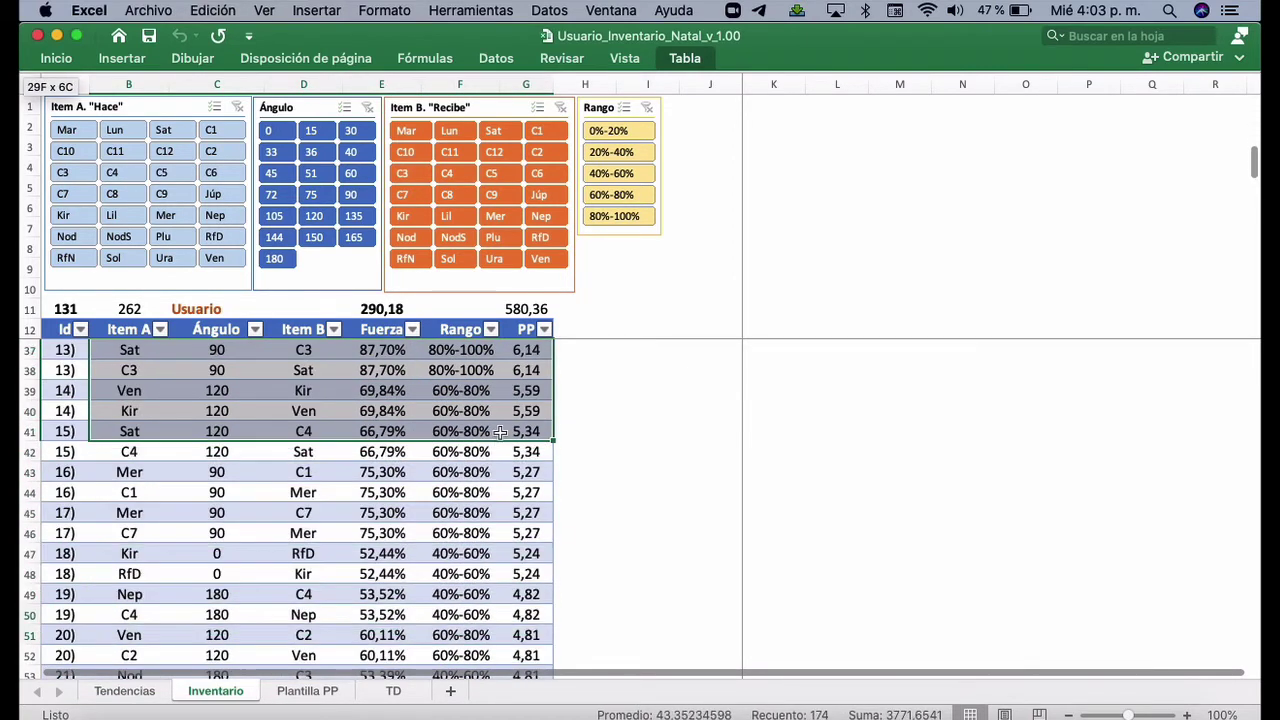
{"action": "scroll", "coordinate": [200, 460], "scroll_direction": "down", "scroll_amount": 5}
{"action": "scroll", "coordinate": [197, 466], "scroll_direction": "up", "scroll_amount": 4}
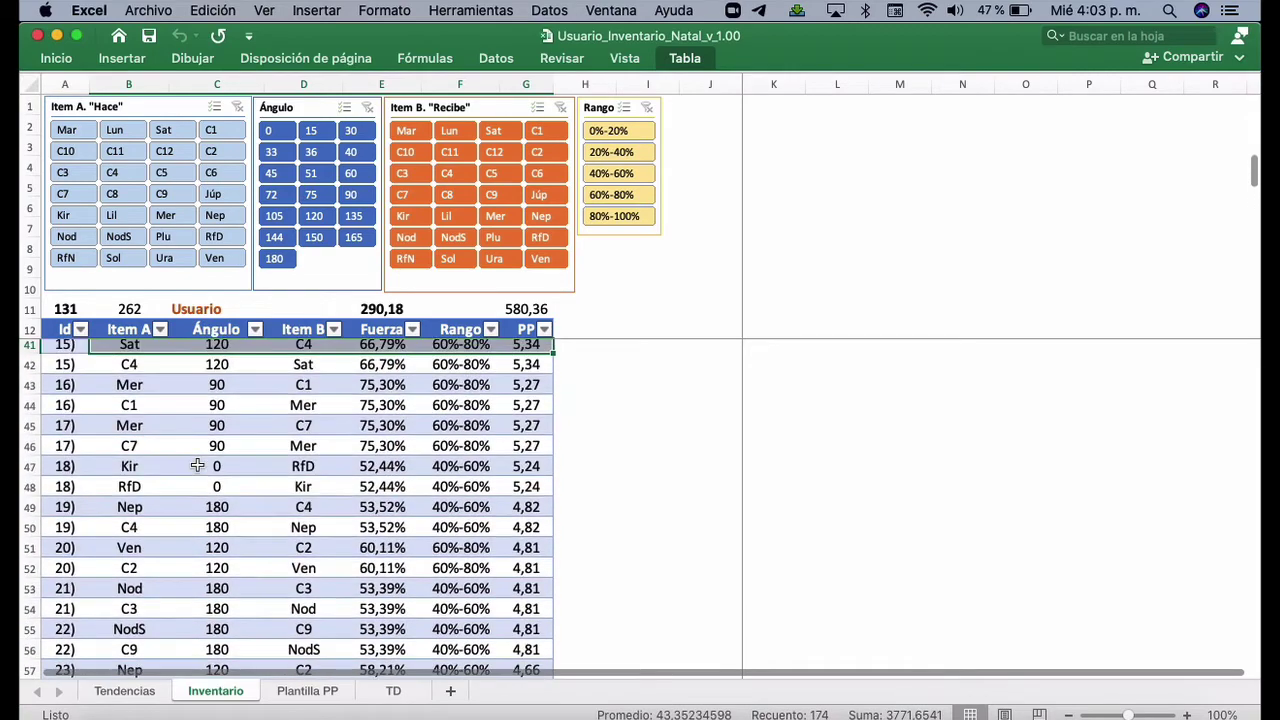
{"action": "scroll", "coordinate": [197, 466], "scroll_direction": "up", "scroll_amount": 3}
{"action": "scroll", "coordinate": [197, 466], "scroll_direction": "down", "scroll_amount": 6}
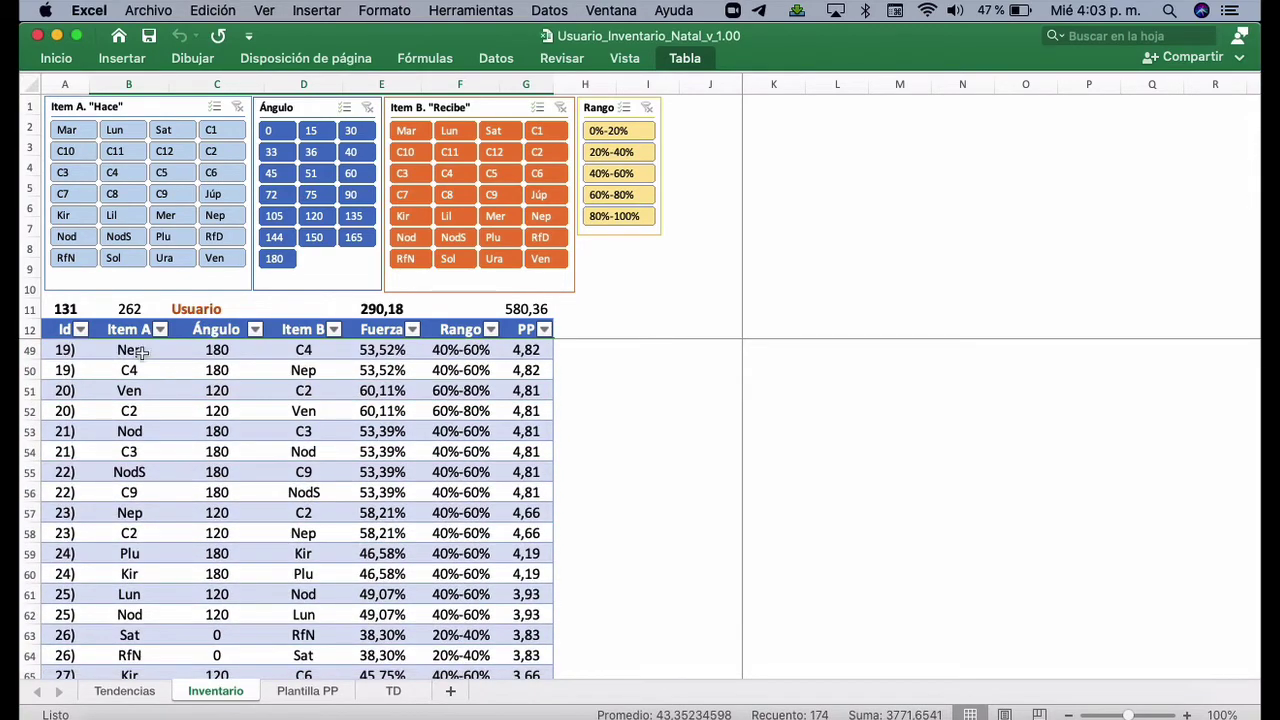
Return to the first aspect in row 13 and select its Item A, Ángulo and Item B cells
{"action": "scroll", "coordinate": [360, 440], "scroll_direction": "up", "scroll_amount": 12}
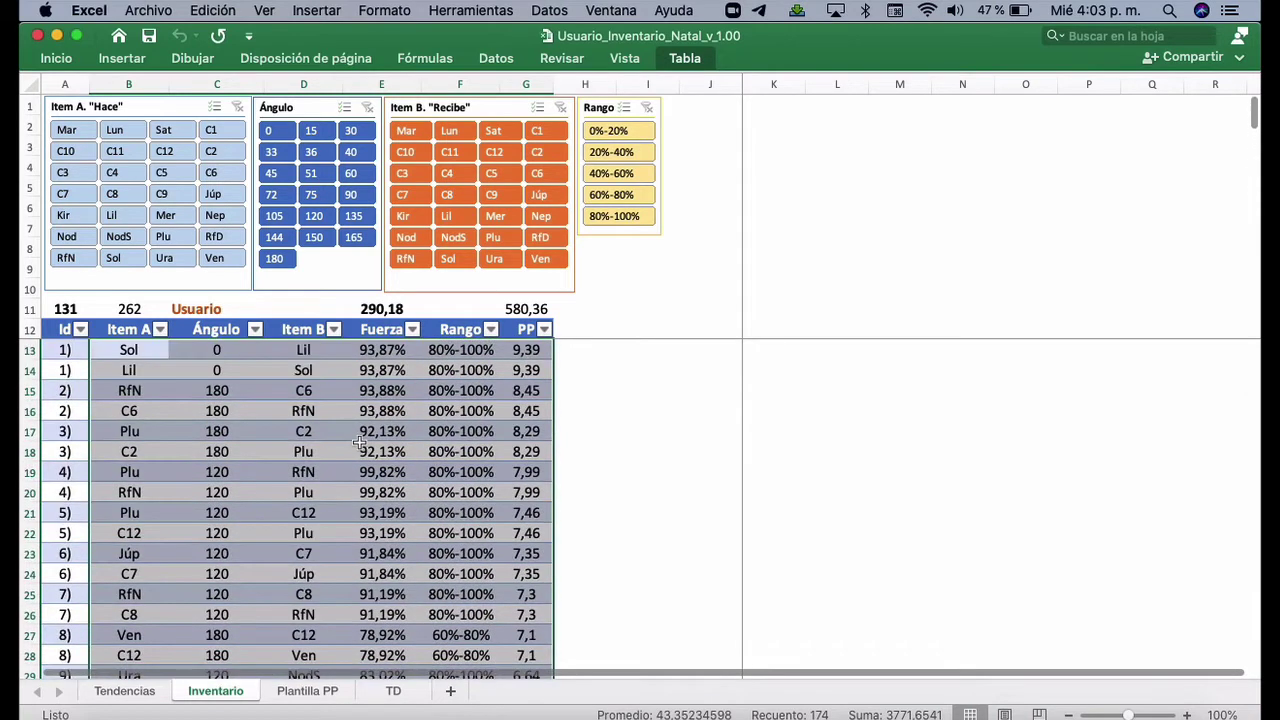
{"action": "left_click", "coordinate": [216, 348]}
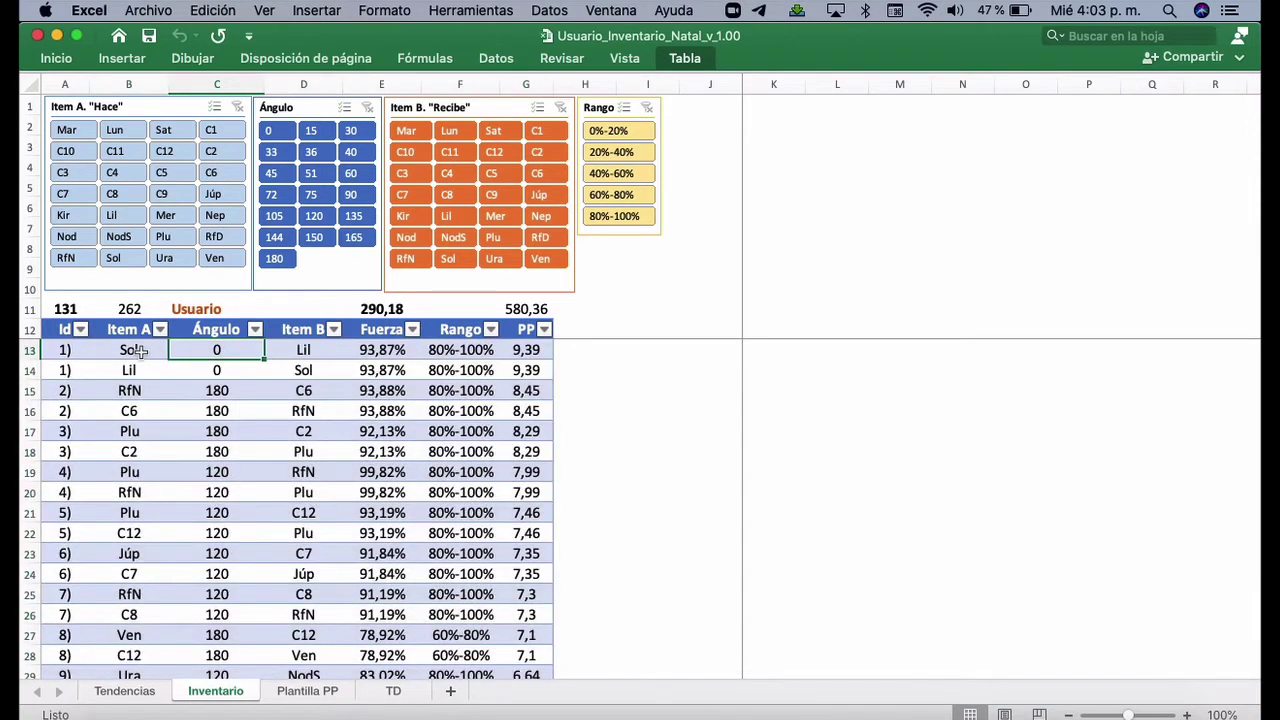
{"action": "left_click_drag", "start_coordinate": [150, 350], "coordinate": [283, 353]}
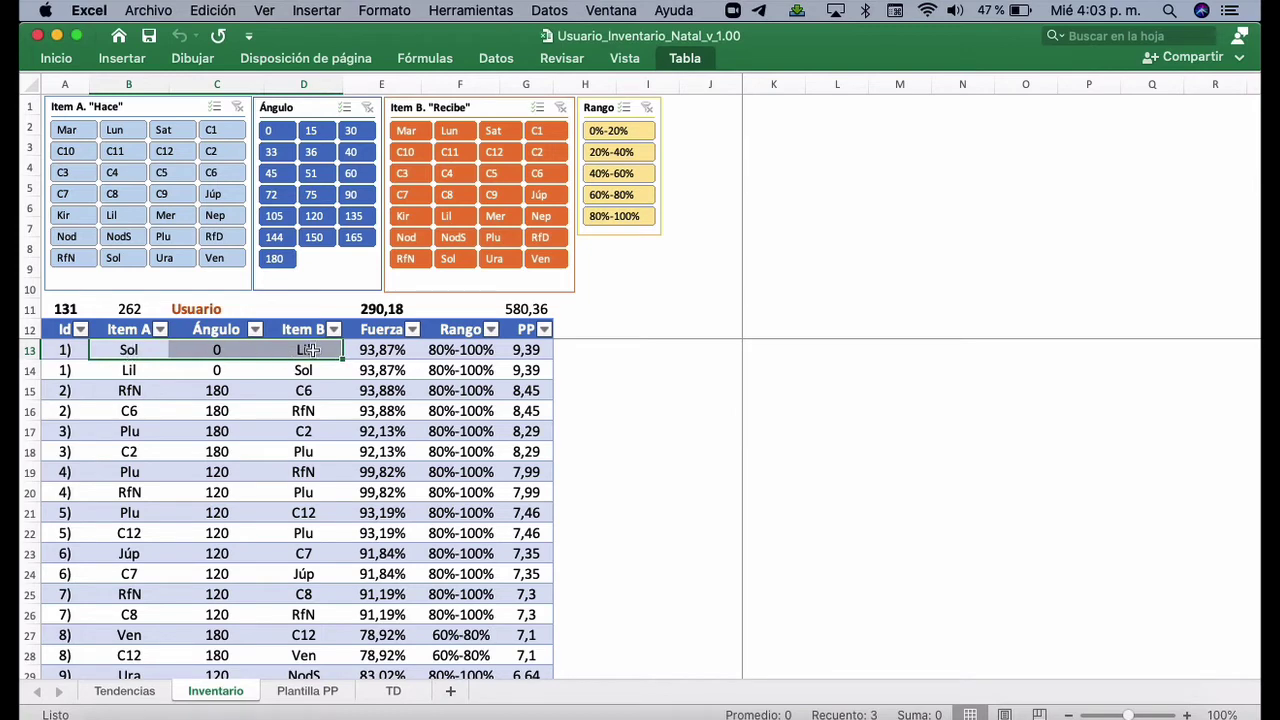
Select the Item A, Ángulo and Item B cells of the Júp–C7 aspect in row 23
{"action": "scroll", "coordinate": [164, 535], "scroll_direction": "down", "scroll_amount": 1}
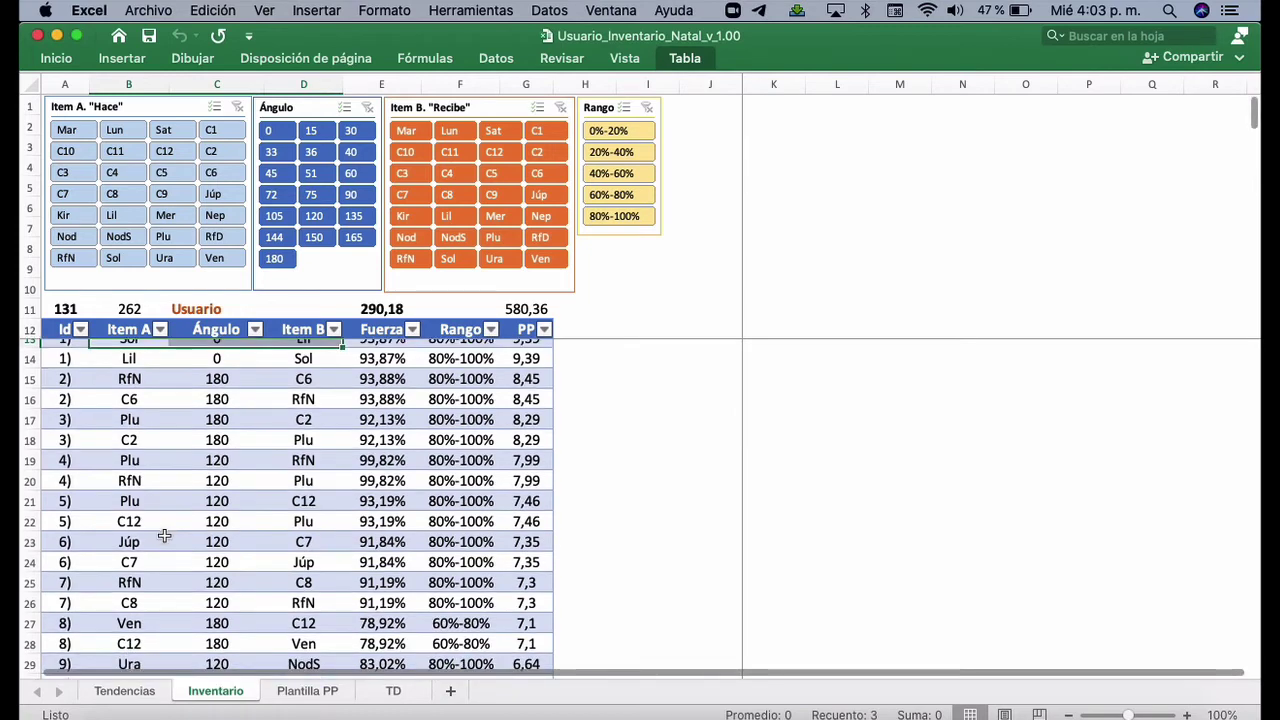
{"action": "scroll", "coordinate": [164, 535], "scroll_direction": "down", "scroll_amount": 1}
{"action": "left_click_drag", "start_coordinate": [160, 515], "coordinate": [289, 515]}
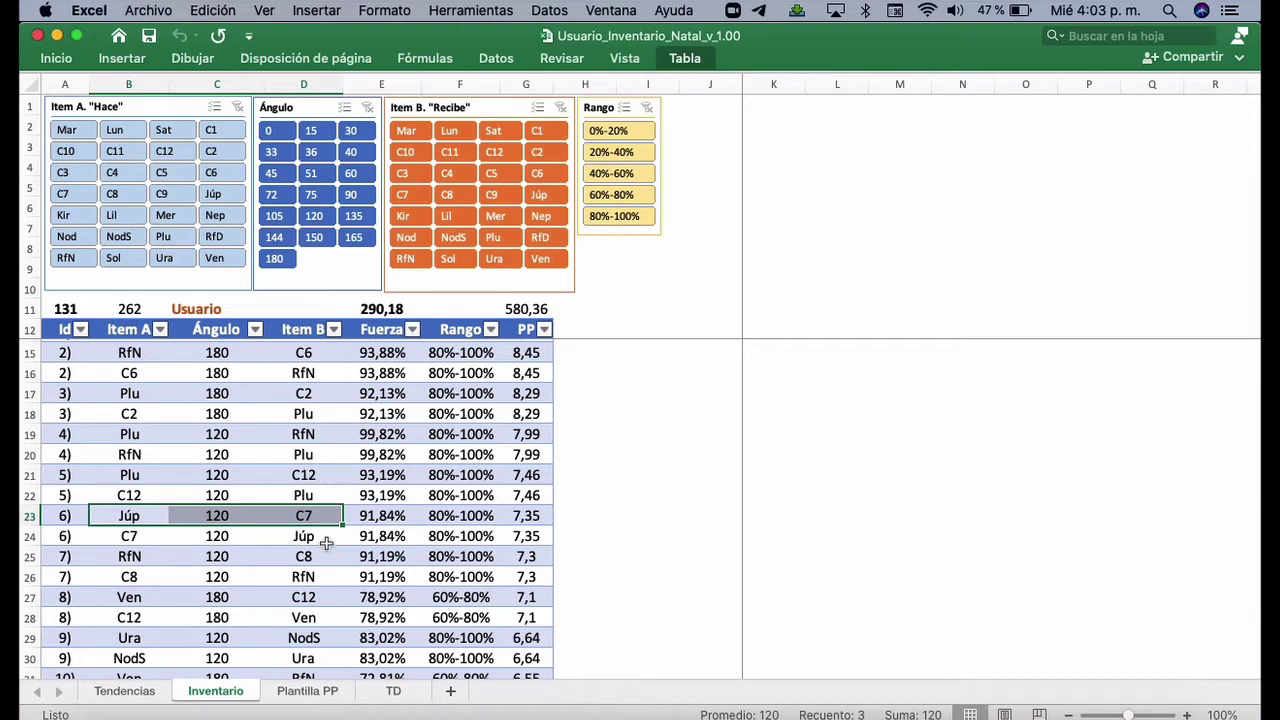
Look through the lower aspects, filter the inventory table to angle 120, and clear that filter again
{"action": "scroll", "coordinate": [311, 507], "scroll_direction": "down", "scroll_amount": 4}
{"action": "scroll", "coordinate": [311, 507], "scroll_direction": "down", "scroll_amount": 10}
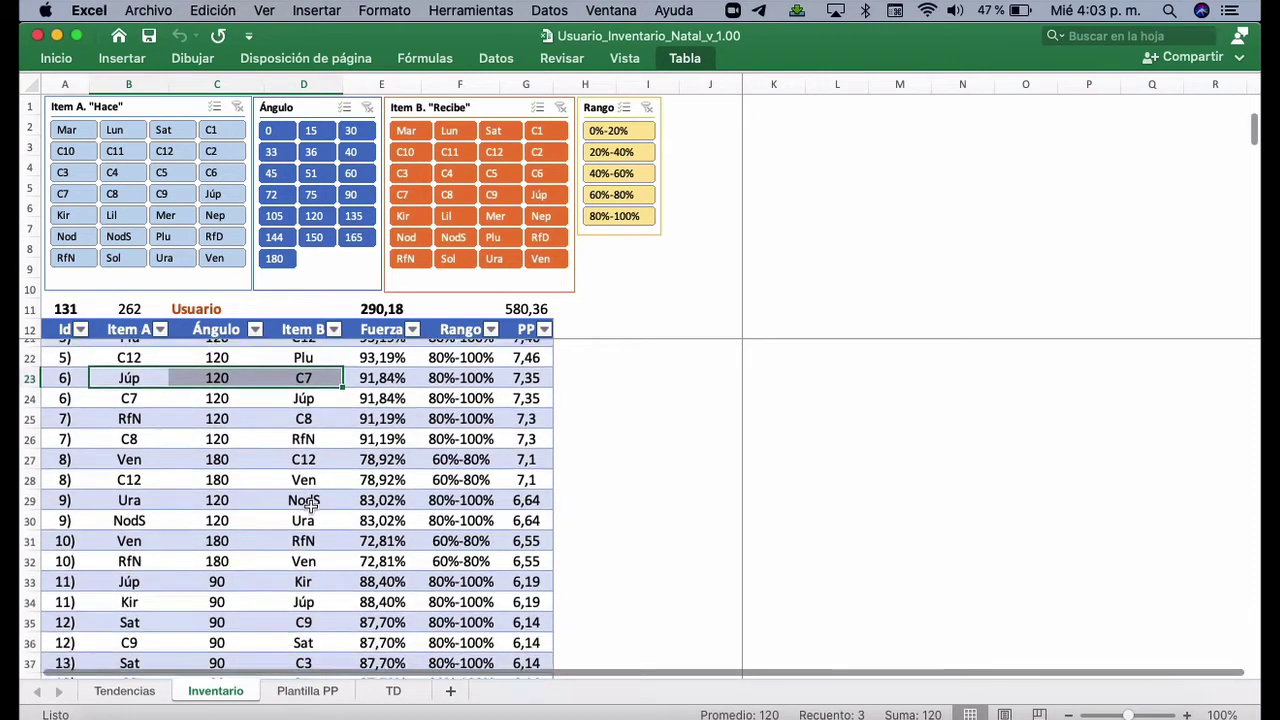
{"action": "left_click", "coordinate": [314, 216]}
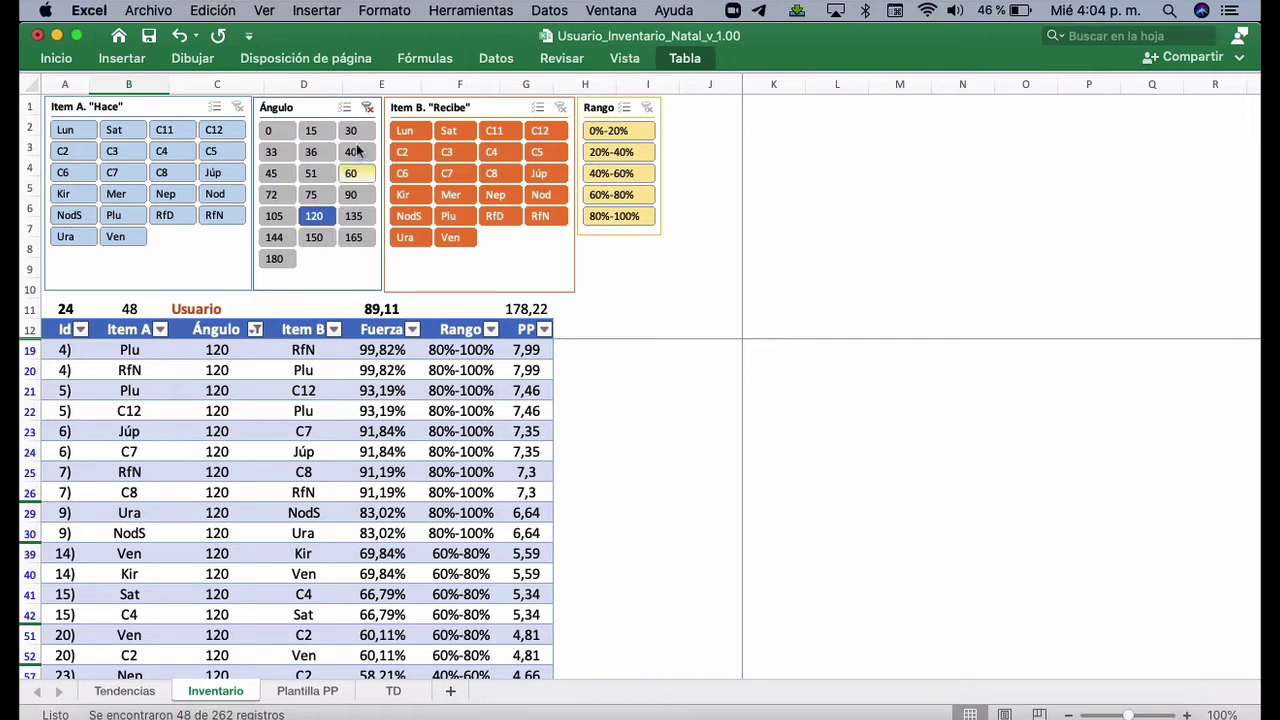
{"action": "left_click", "coordinate": [368, 110]}
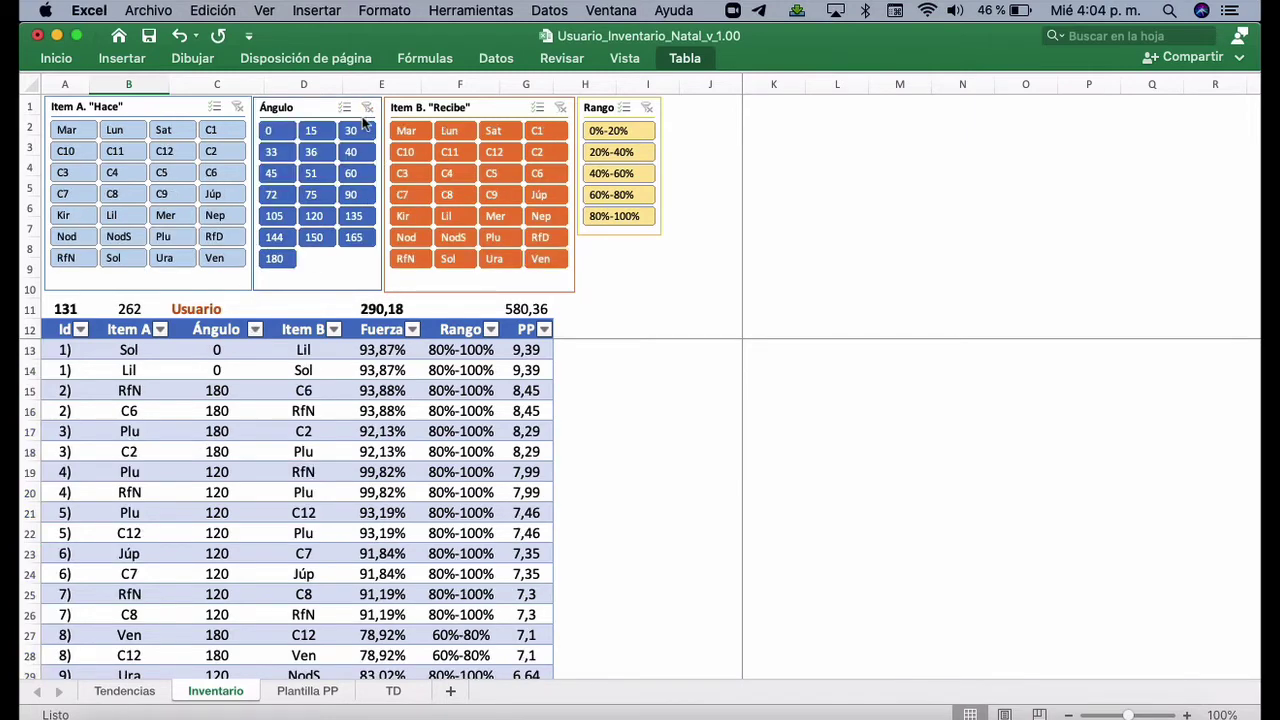
Switch to the Usuario_Agenda_Contactos_v_1.0_2021 workbook and examine the Ángulos and Meses charts on its Tendencias sheet
{"action": "left_click", "coordinate": [610, 10]}
{"action": "left_click", "coordinate": [656, 319]}
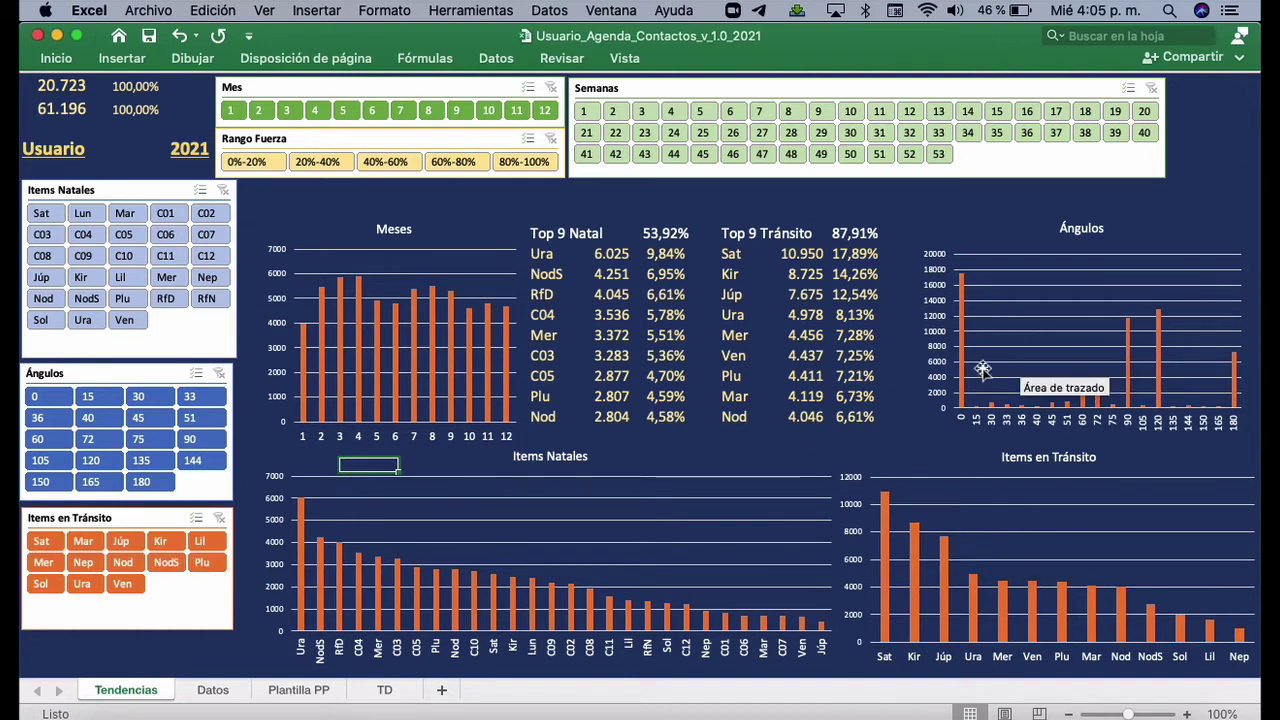
{"action": "mouse_move", "coordinate": [967, 385]}
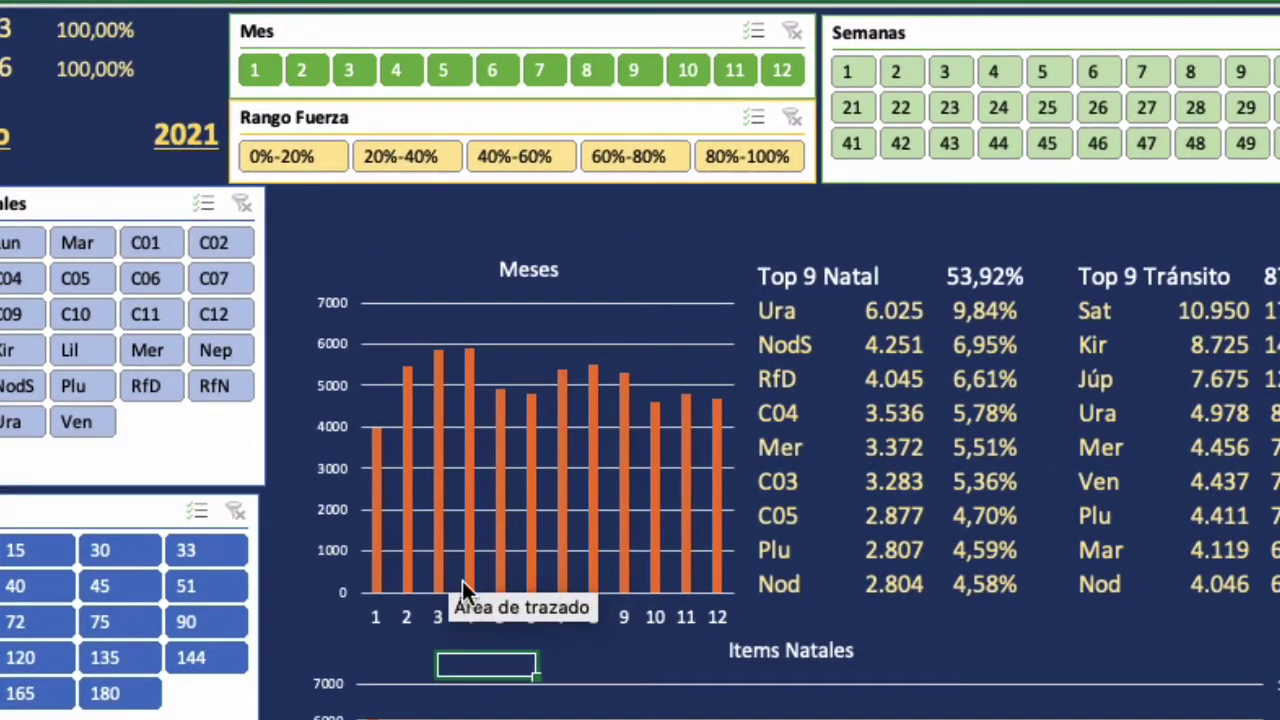
{"action": "mouse_move", "coordinate": [468, 372]}
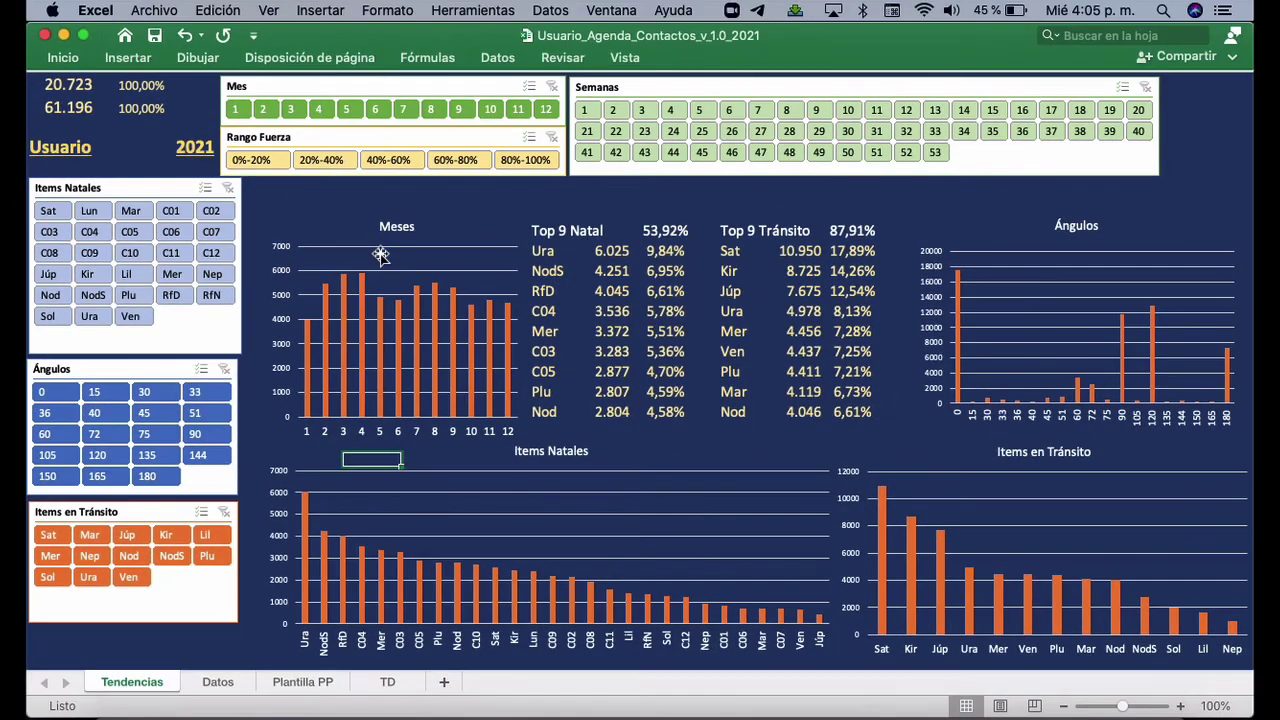
{"action": "mouse_move", "coordinate": [380, 255]}
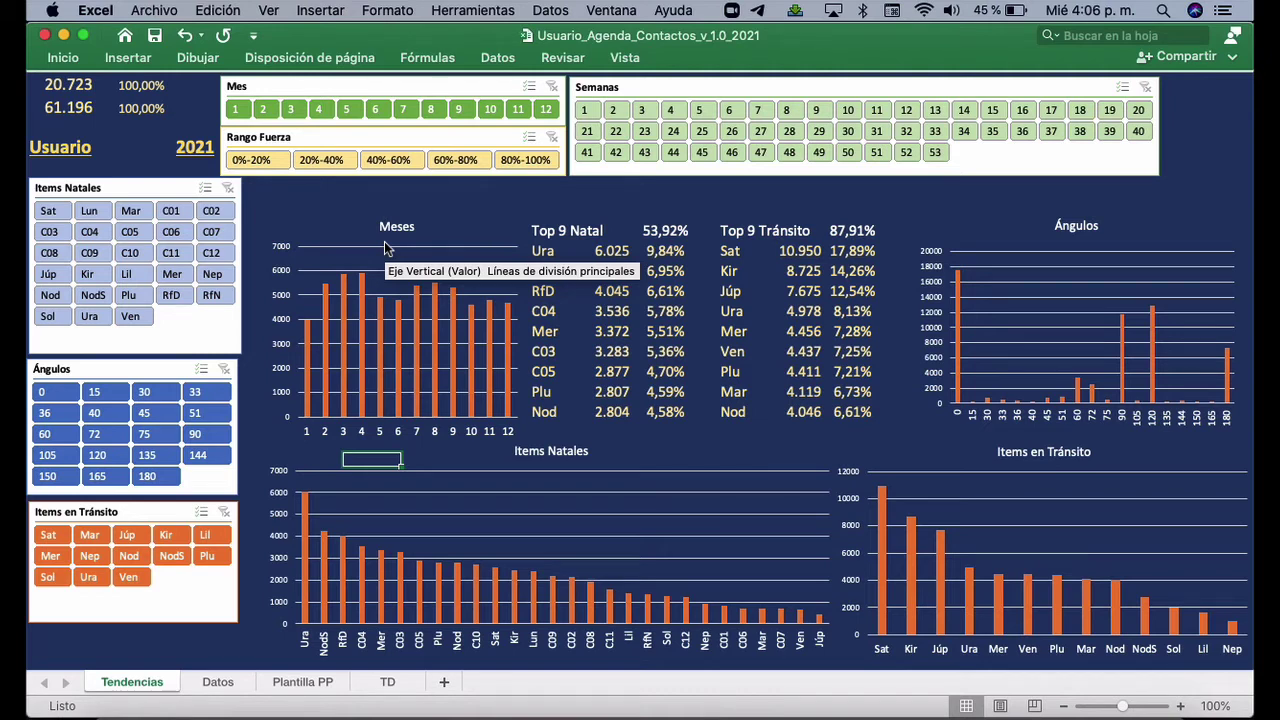
On the Datos sheet, filter the contacts to month 4, weeks 15 and 16, transit item Lil and natal item Sol
{"action": "left_click", "coordinate": [217, 682]}
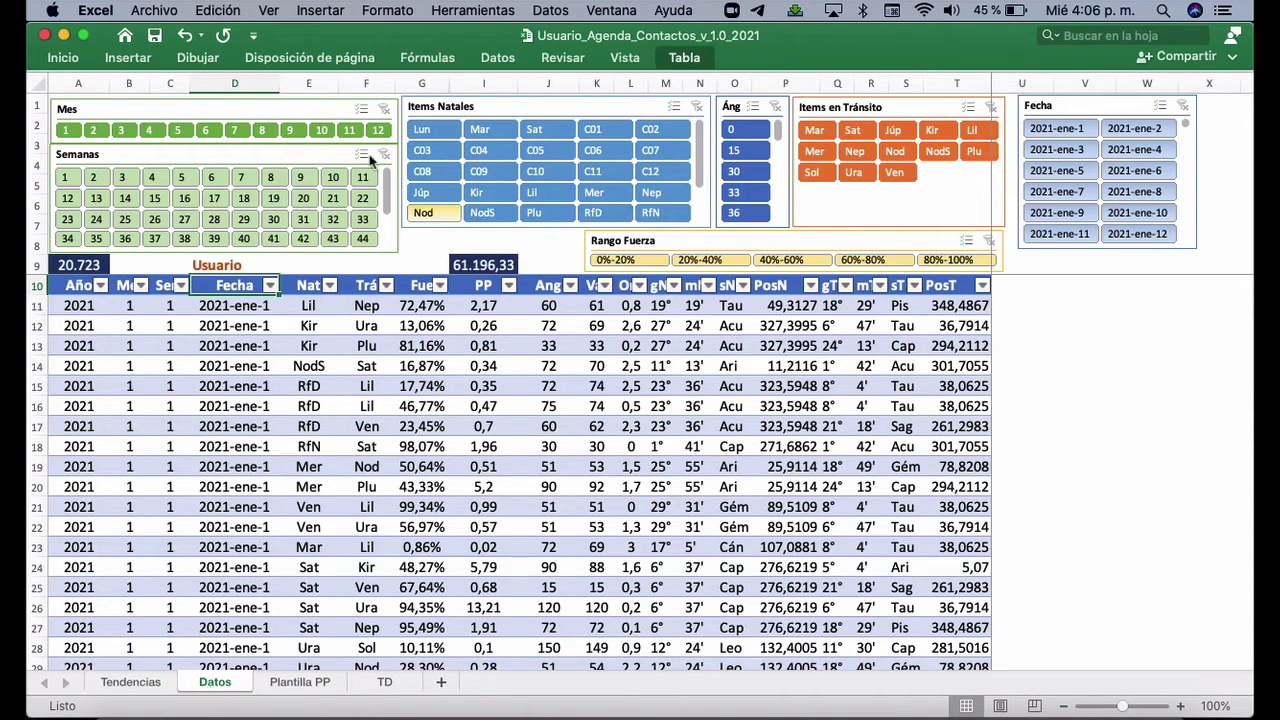
{"action": "left_click", "coordinate": [148, 130]}
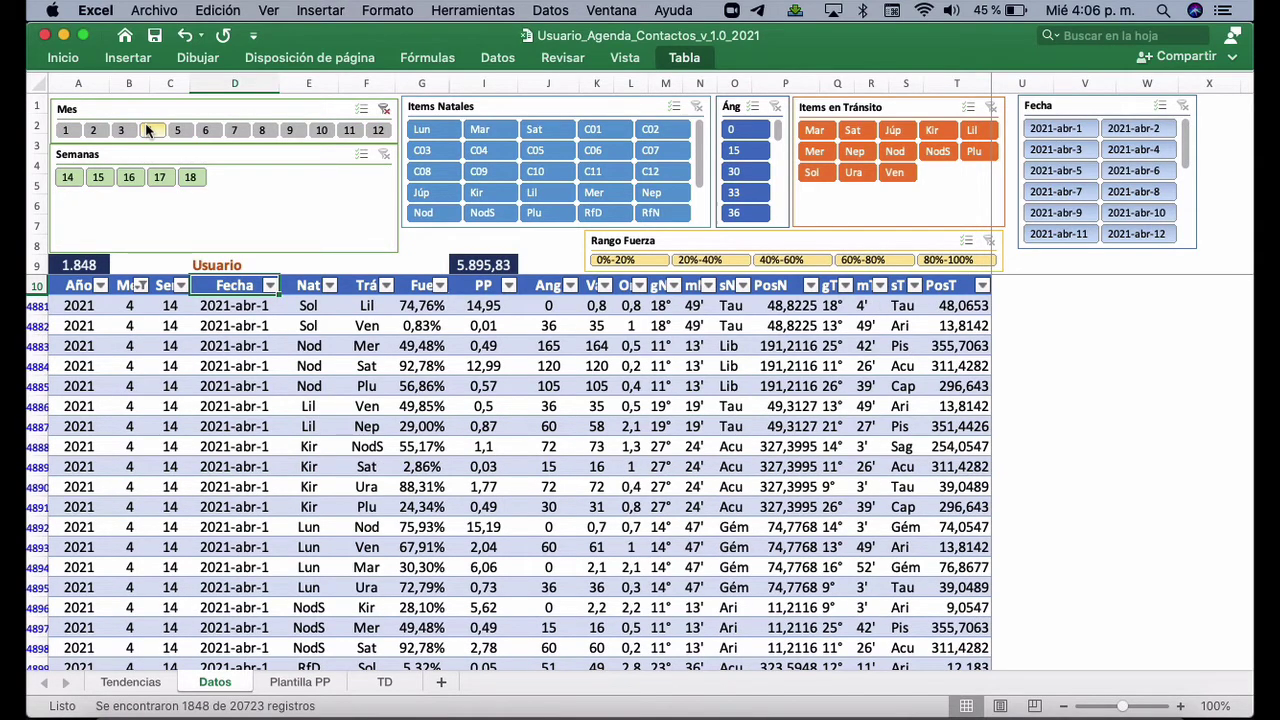
{"action": "left_click", "coordinate": [133, 180]}
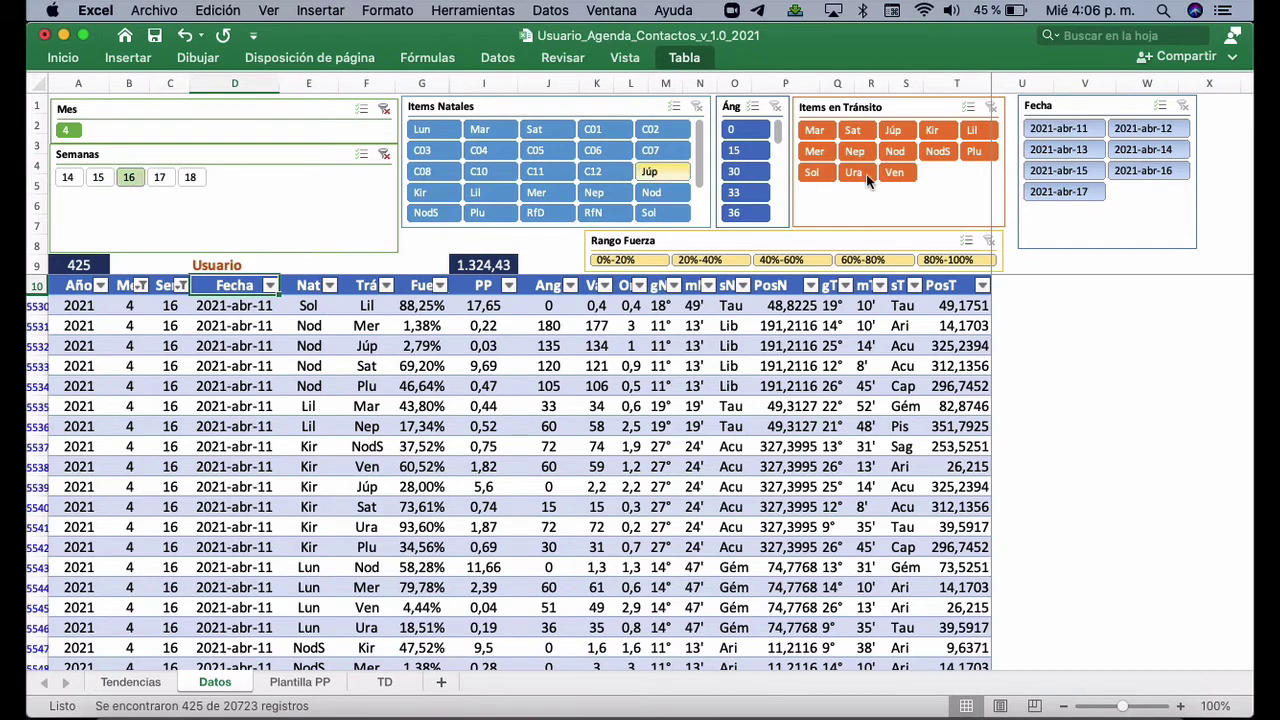
{"action": "left_click", "coordinate": [972, 131]}
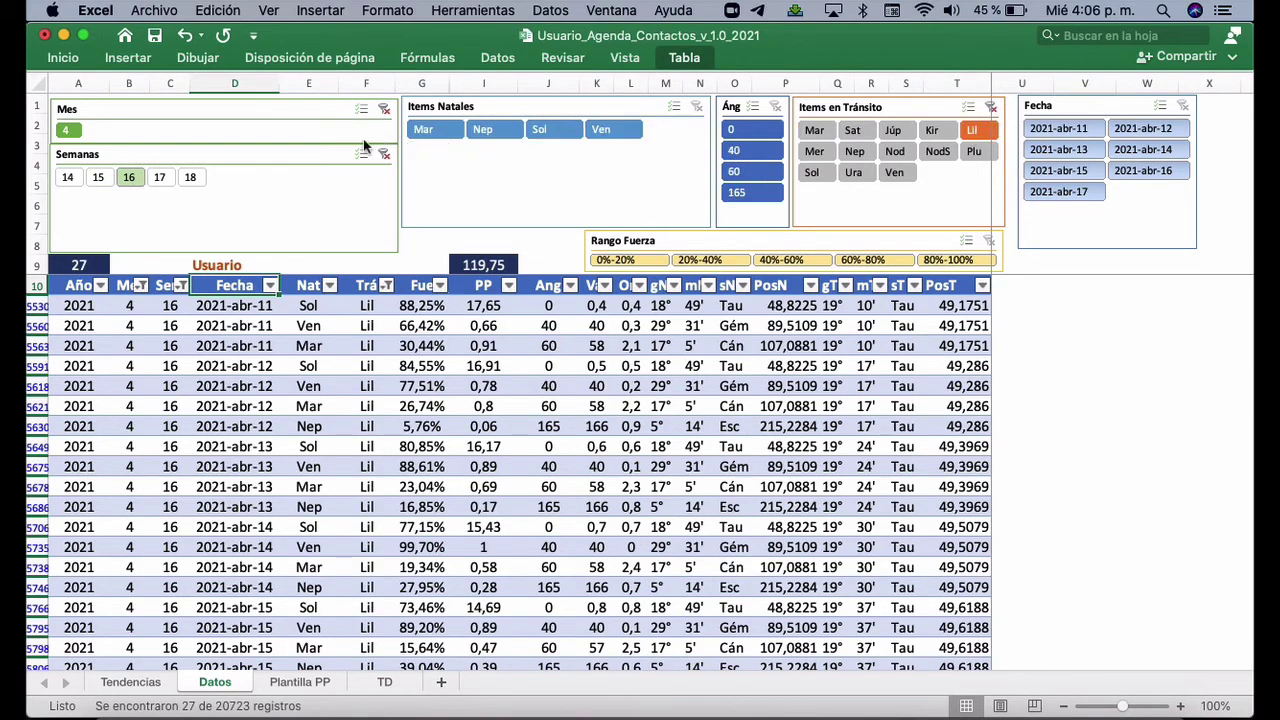
{"action": "left_click", "coordinate": [557, 132]}
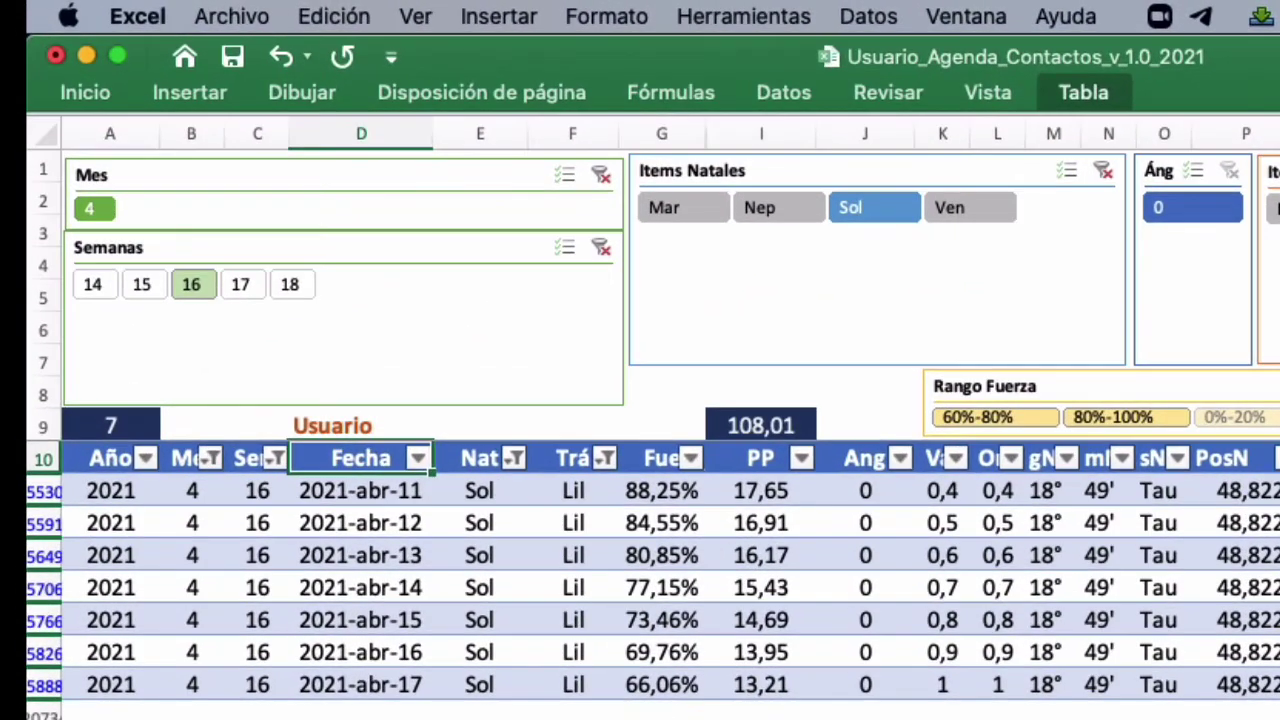
{"action": "left_click", "coordinate": [142, 285], "text": "super"}
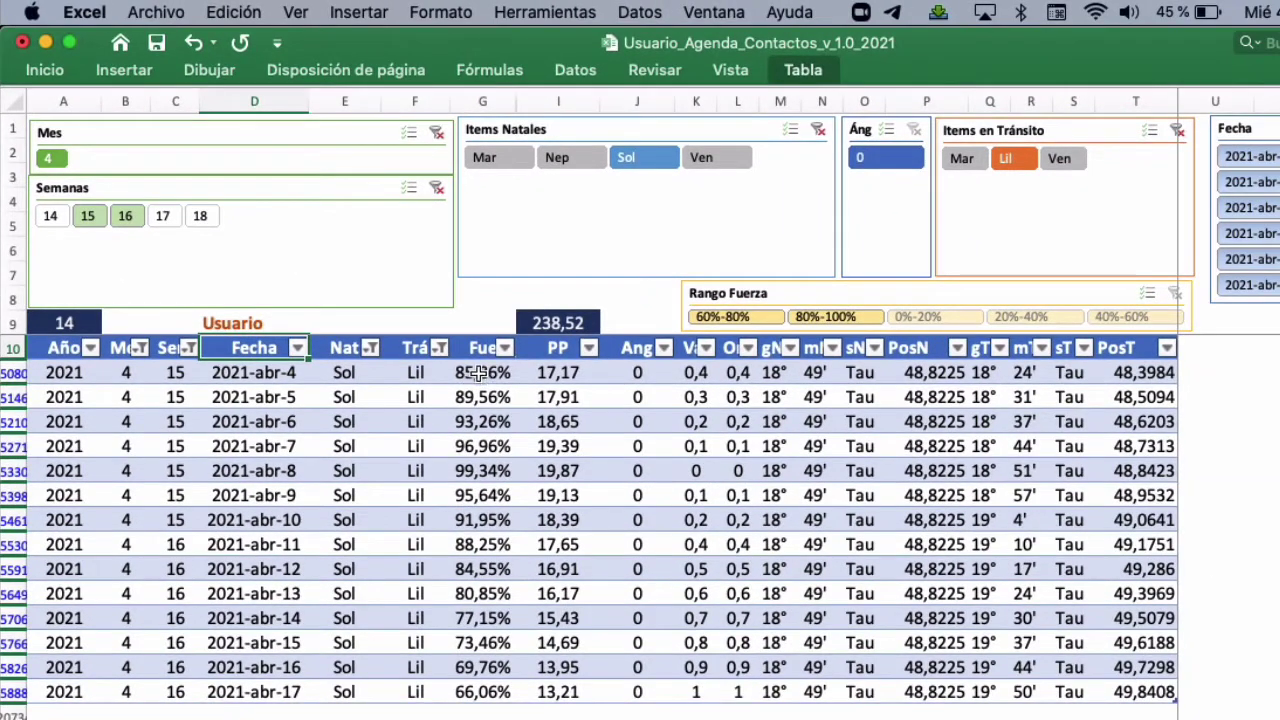
Highlight the strength, transit item, natal item and angle columns of the filtered Sol–Lil rows one after another
{"action": "left_click_drag", "start_coordinate": [479, 373], "coordinate": [487, 690]}
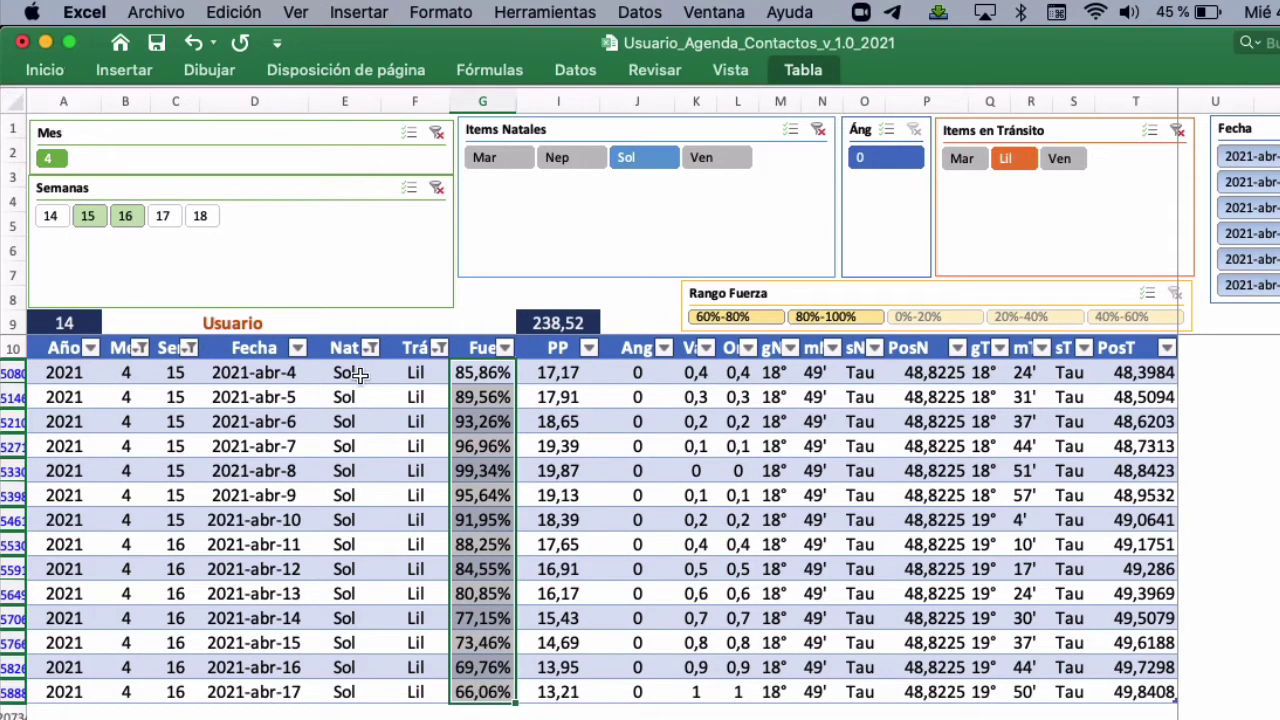
{"action": "left_click_drag", "start_coordinate": [414, 372], "coordinate": [406, 693]}
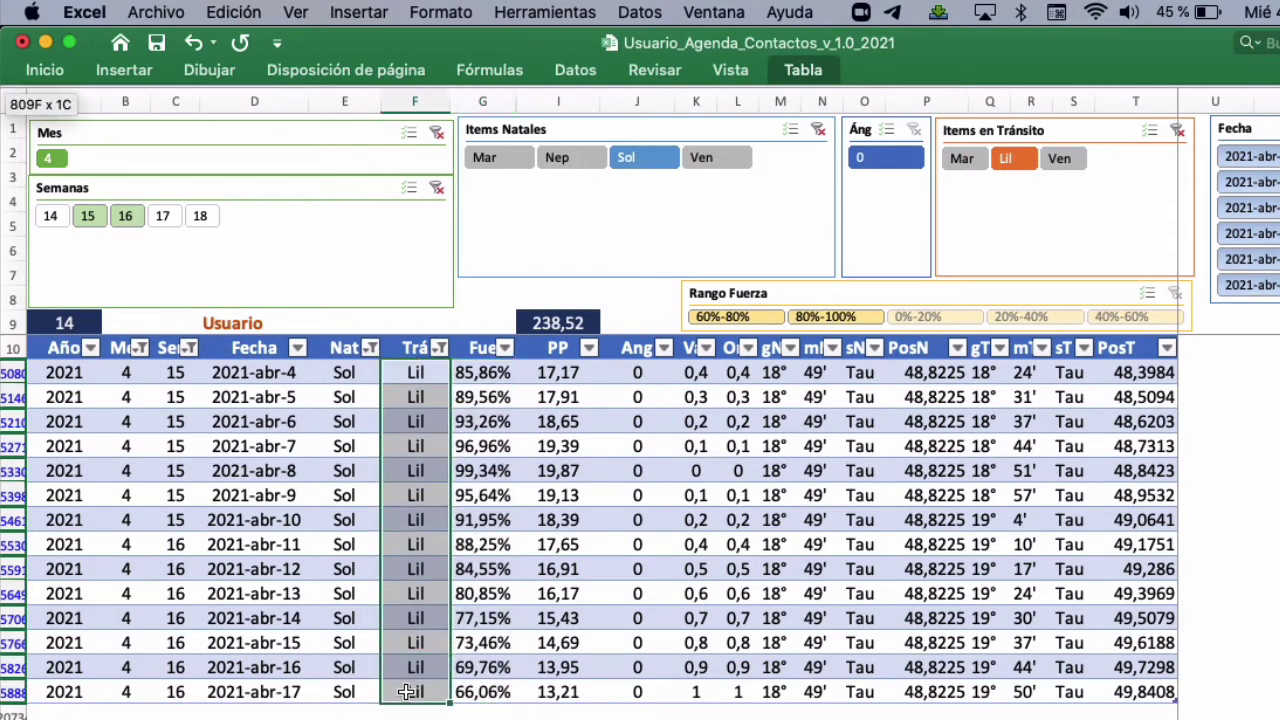
{"action": "left_click_drag", "start_coordinate": [325, 372], "coordinate": [323, 693]}
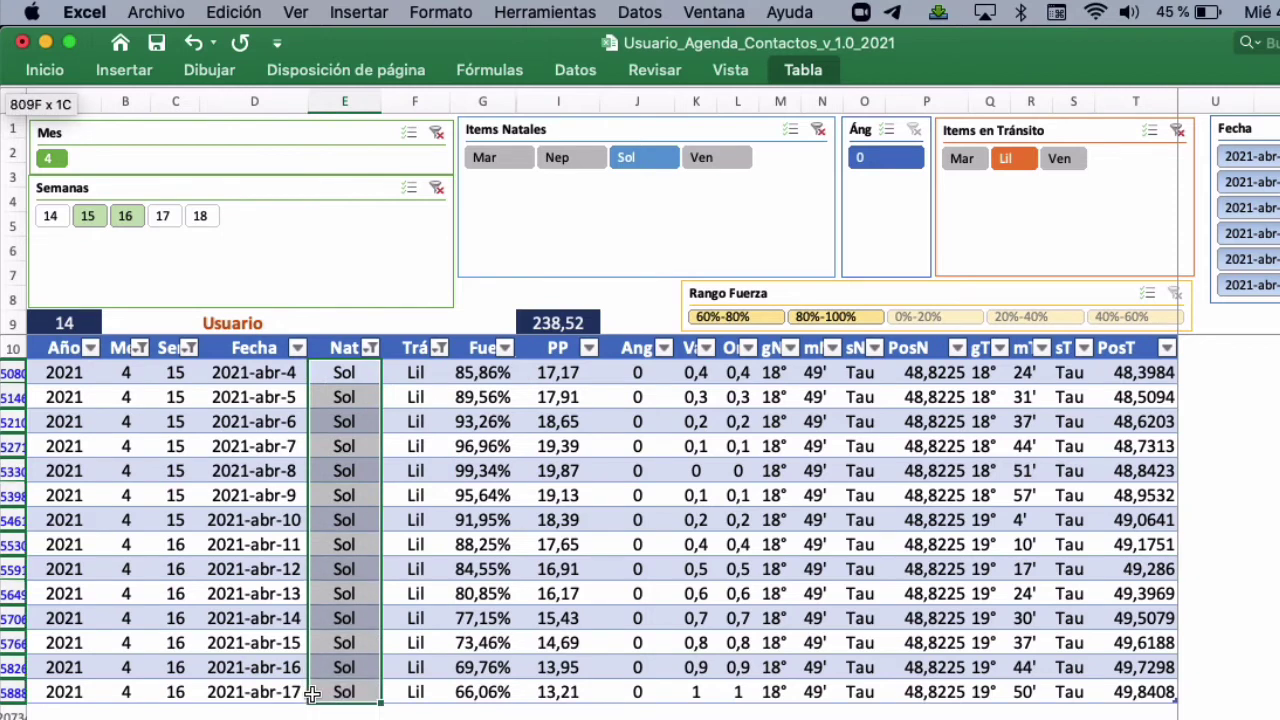
{"action": "left_click_drag", "start_coordinate": [629, 370], "coordinate": [639, 695]}
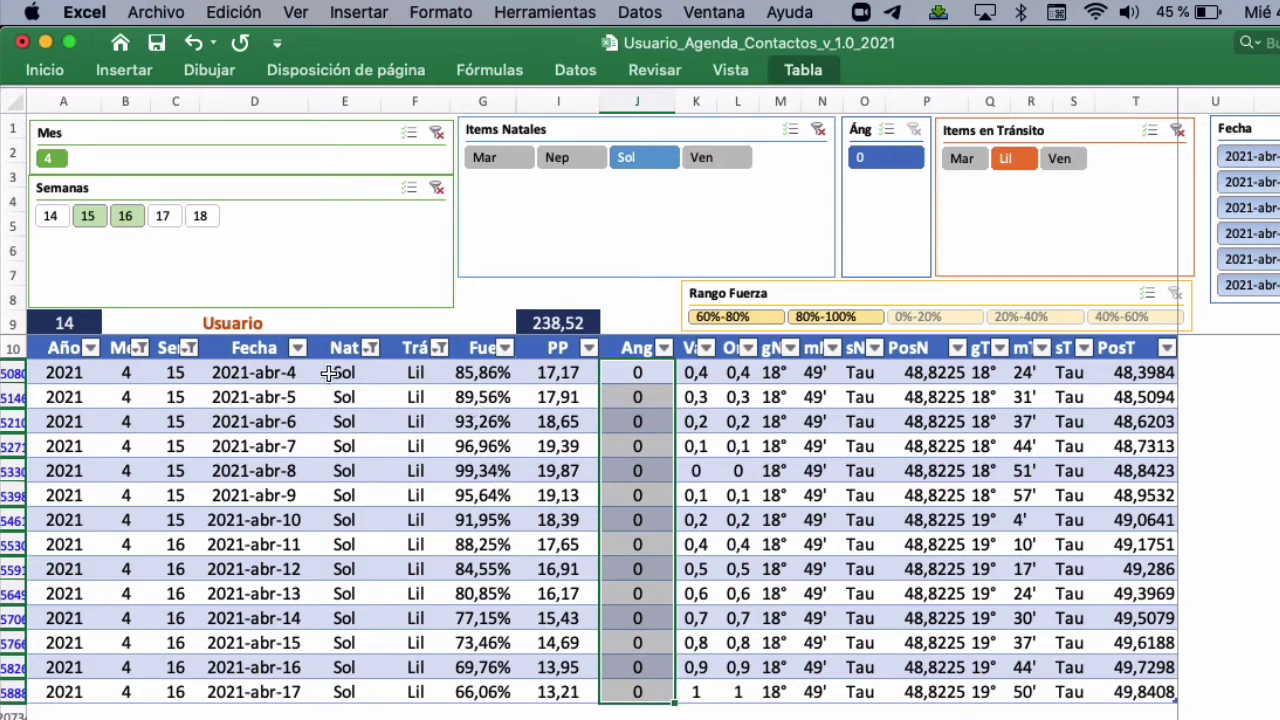
Examine the daily strength values of the Sol–Lil contact, highlighting the whole period and the cells for April 8 to 11
{"action": "left_click", "coordinate": [470, 376]}
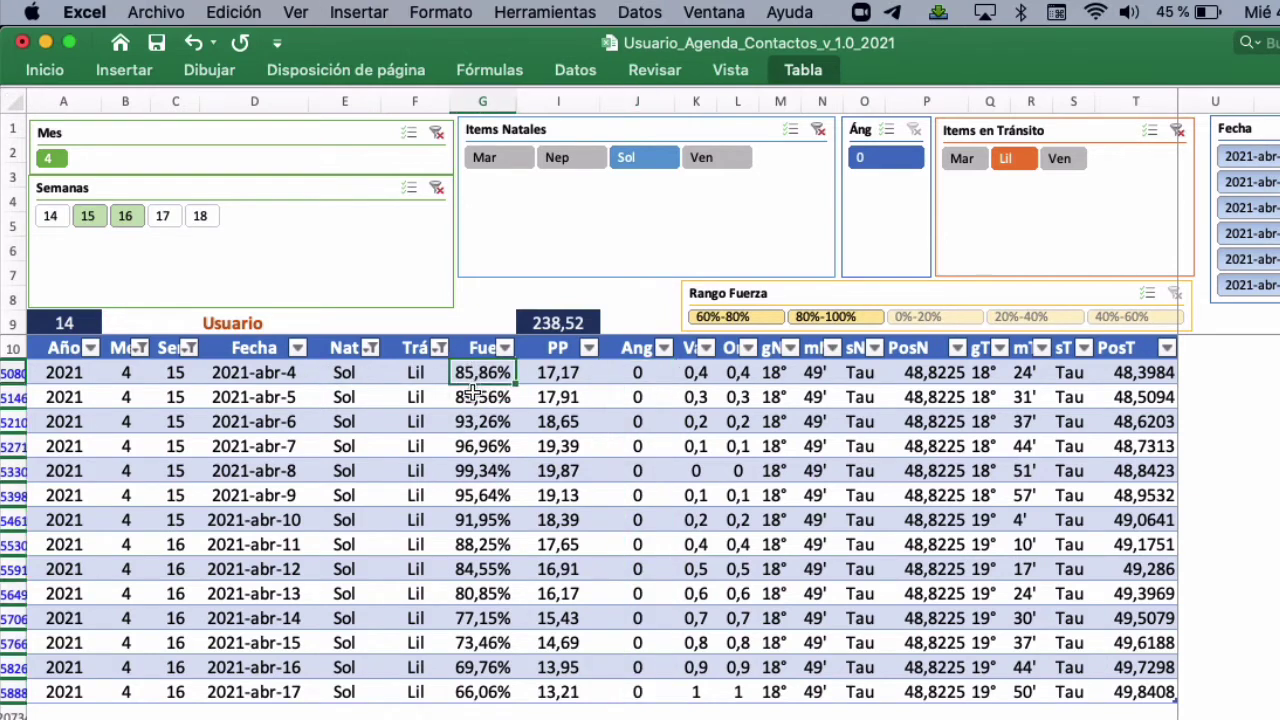
{"action": "left_click_drag", "start_coordinate": [473, 392], "coordinate": [486, 692]}
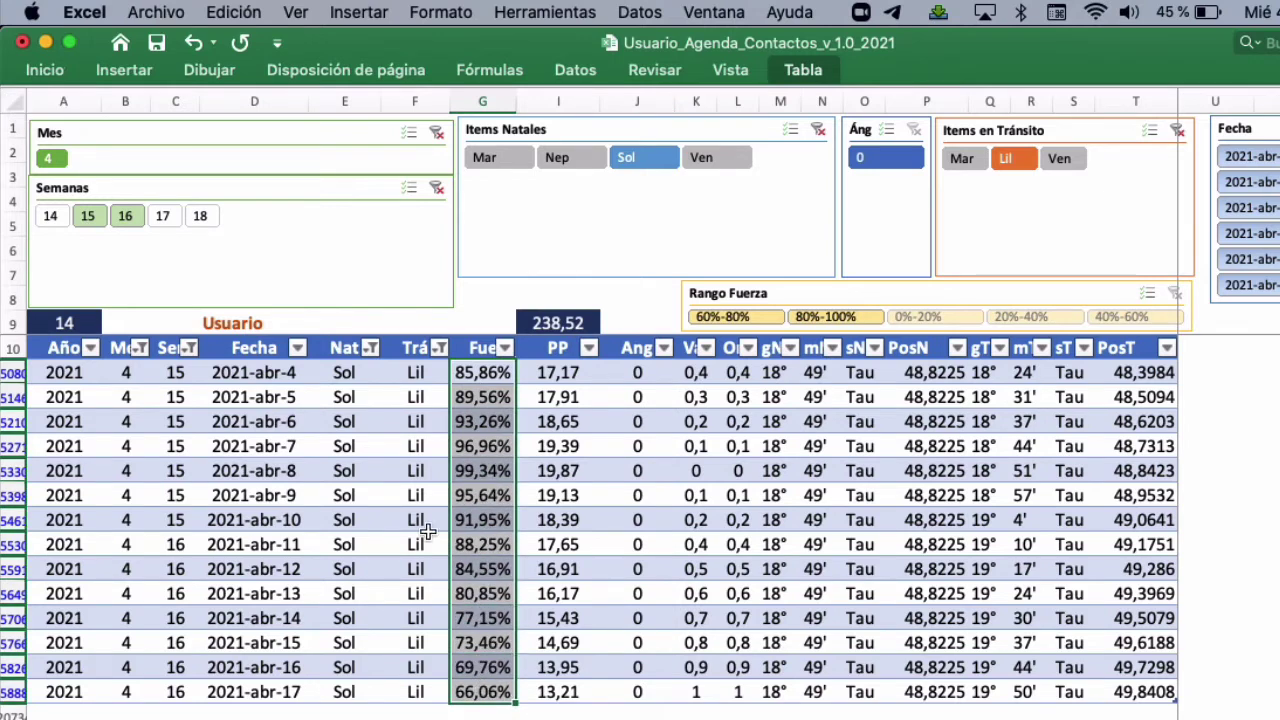
{"action": "left_click_drag", "start_coordinate": [490, 512], "coordinate": [483, 481]}
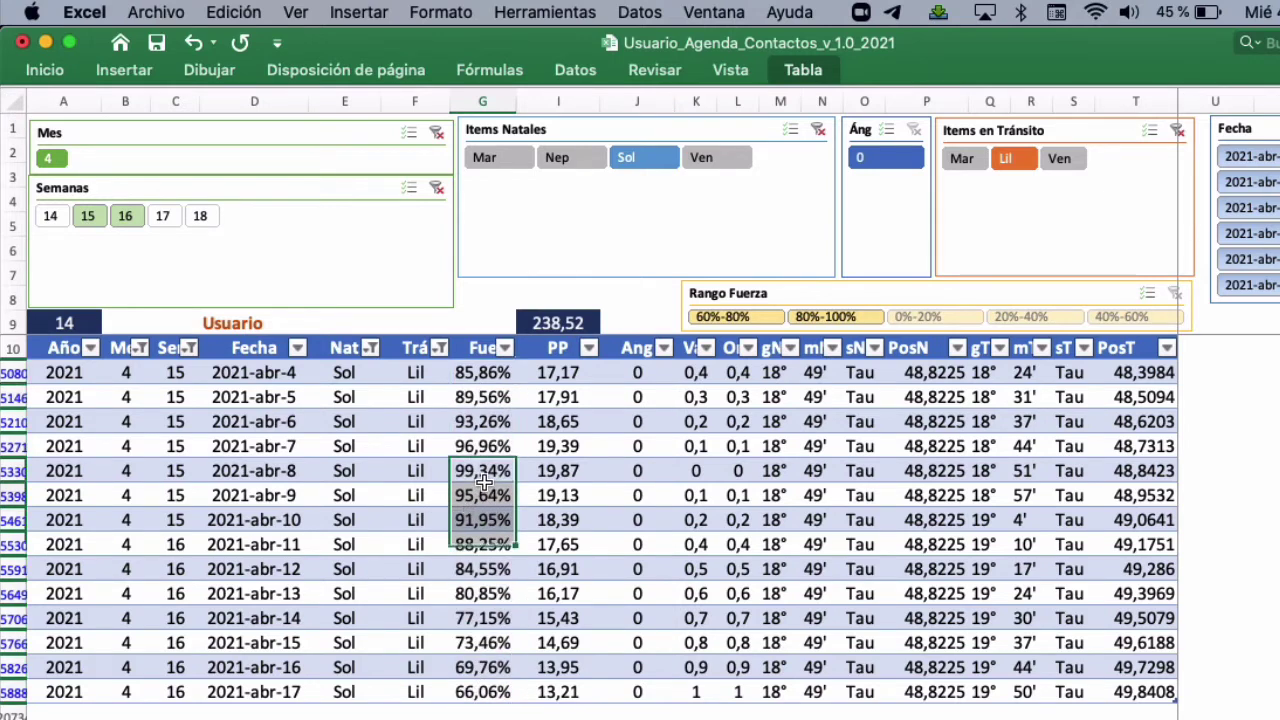
{"action": "left_click", "coordinate": [483, 492]}
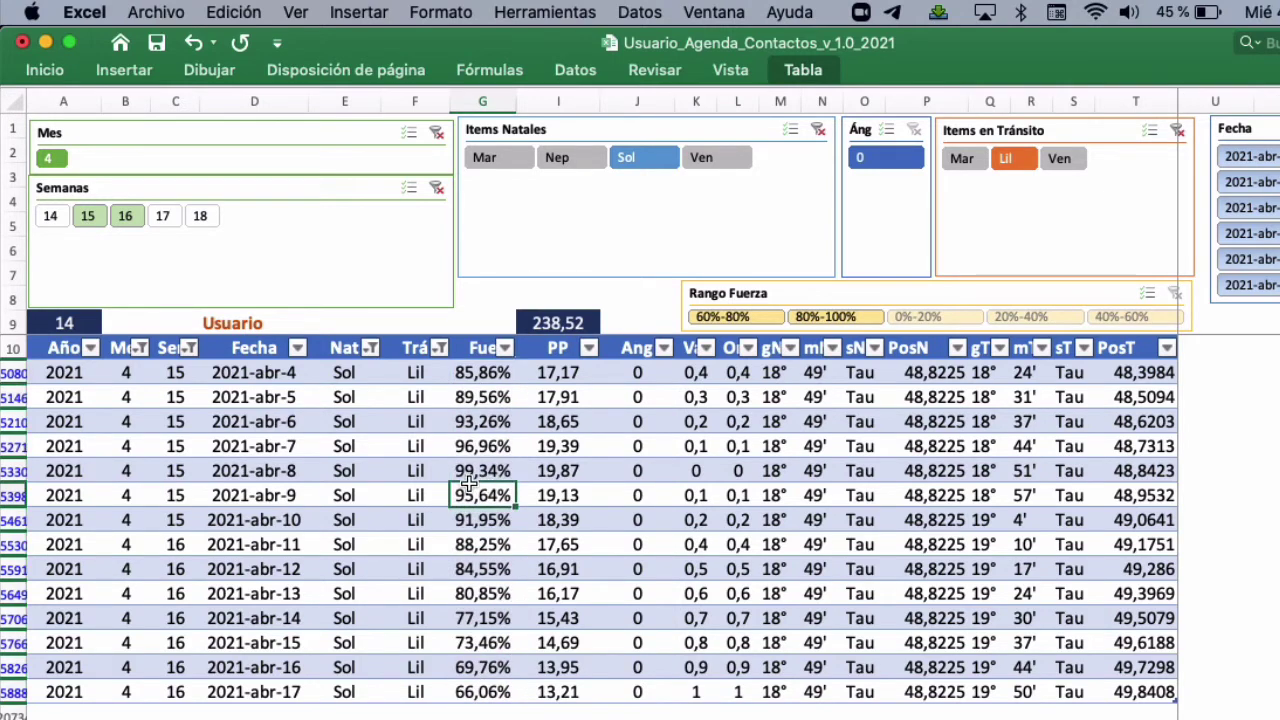
{"action": "left_click", "coordinate": [471, 548]}
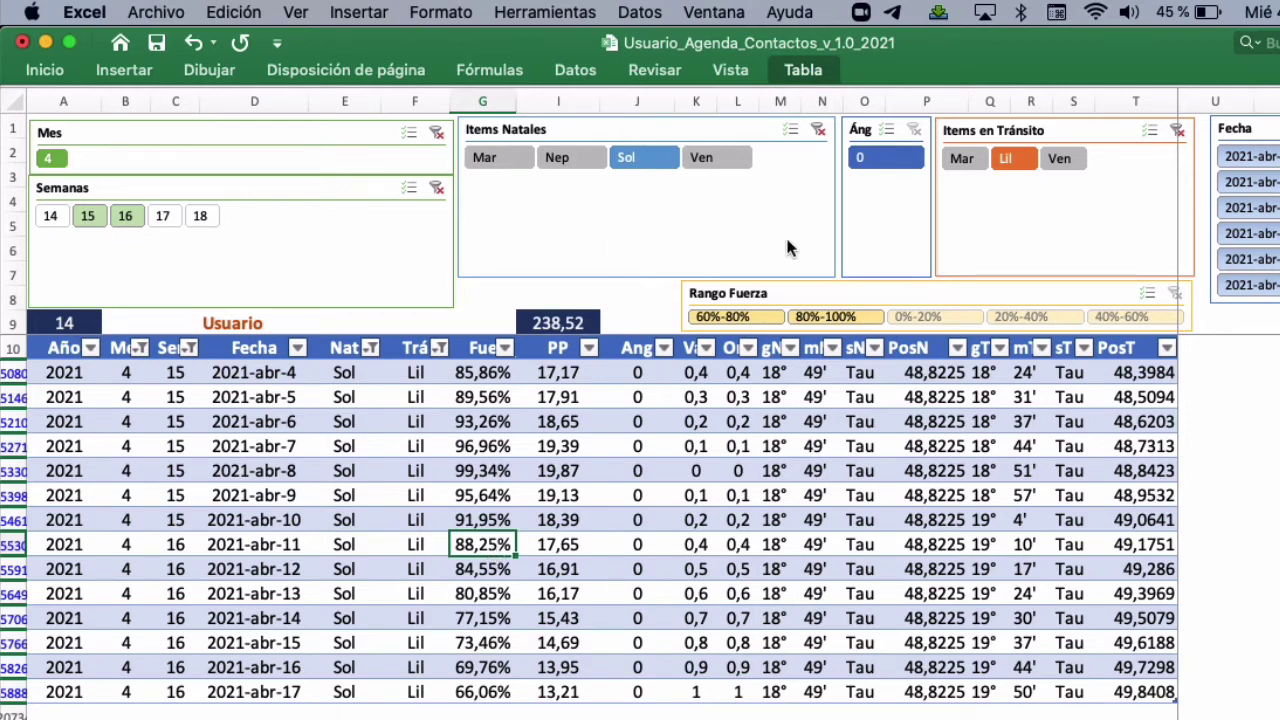
Clear the natal and transit item filters and limit the contacts to the 80%-100% strength range
{"action": "left_click", "coordinate": [1003, 162]}
{"action": "left_click", "coordinate": [818, 131]}
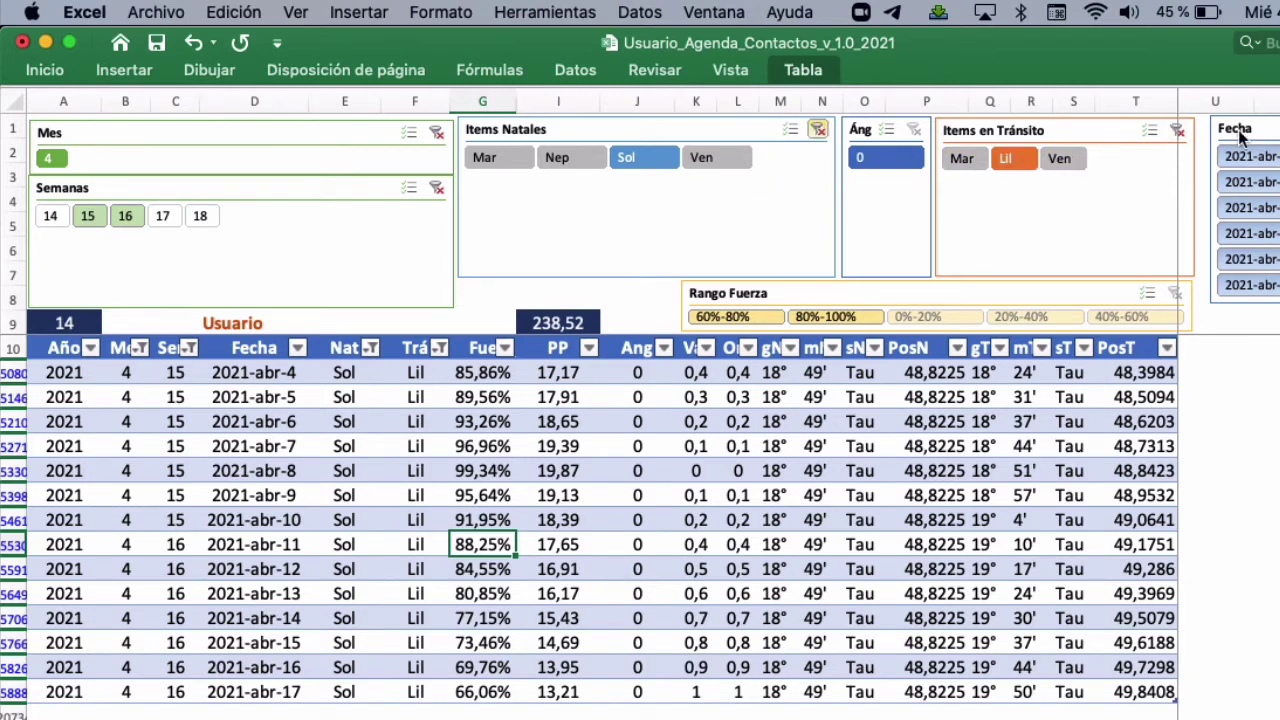
{"action": "left_click", "coordinate": [1177, 131]}
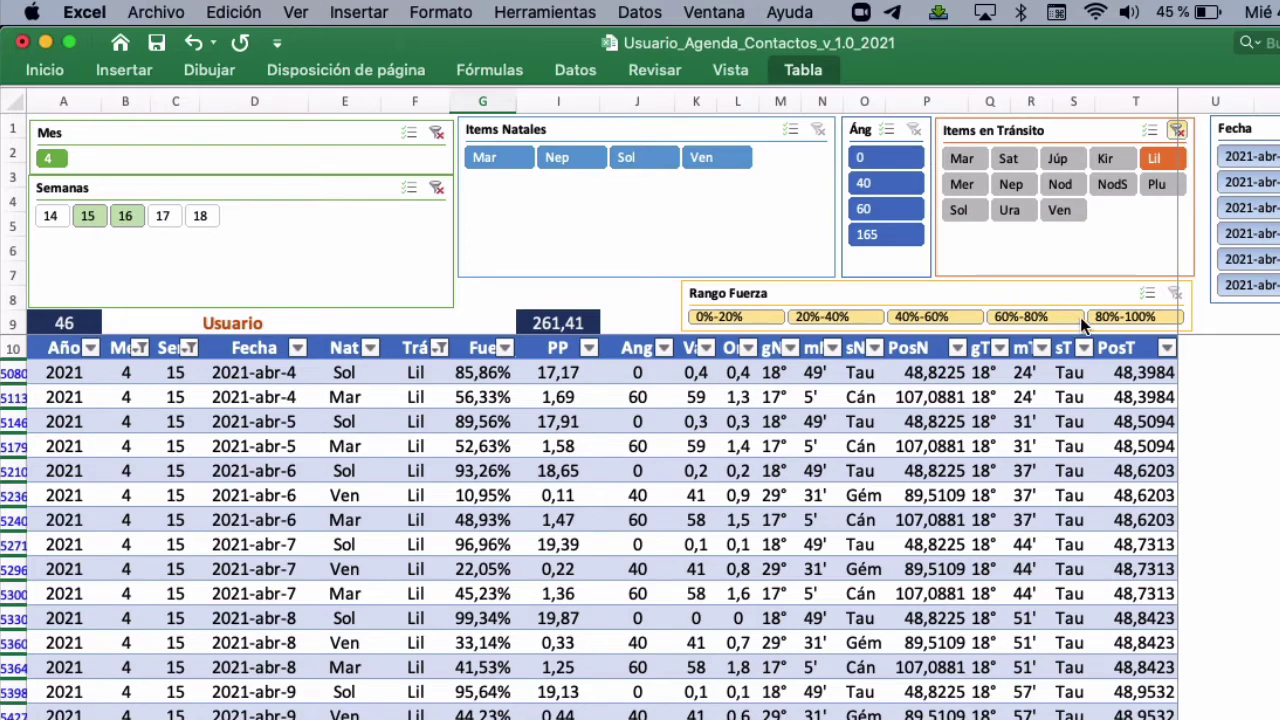
{"action": "left_click", "coordinate": [1117, 316]}
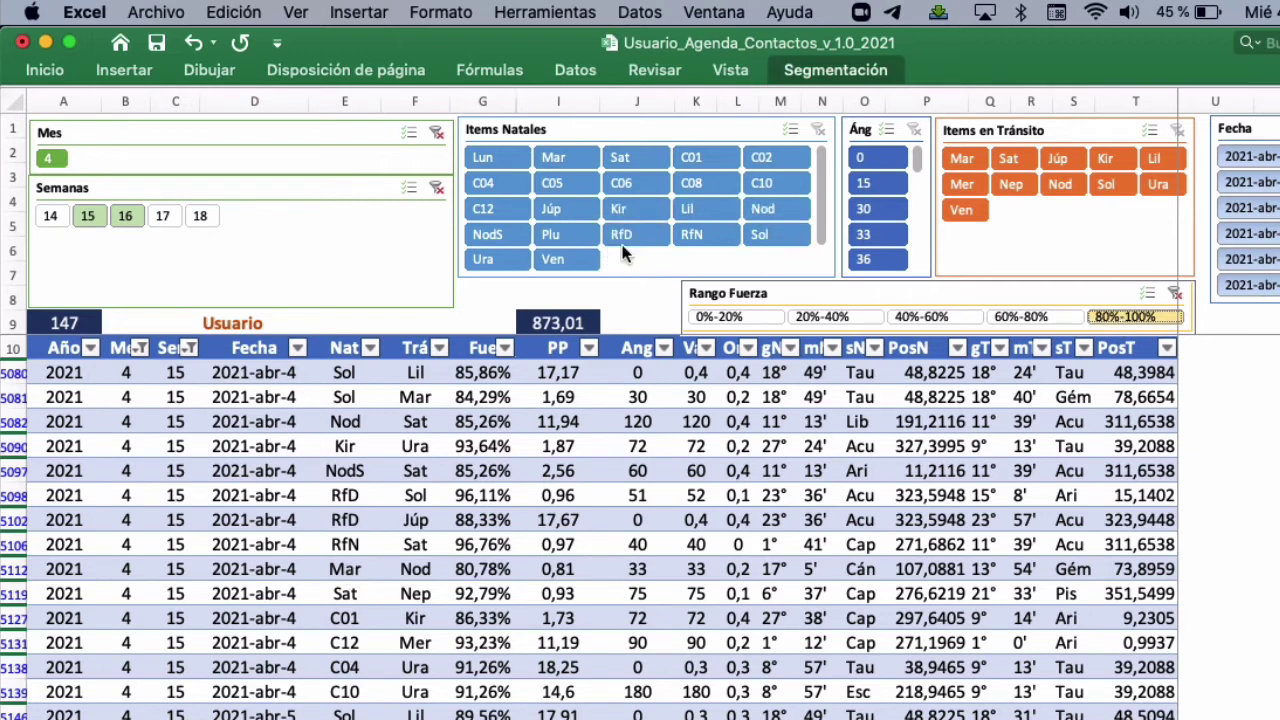
Filter the contacts by natal item Ura, and replace that filter with transit item Ura
{"action": "left_click", "coordinate": [494, 257]}
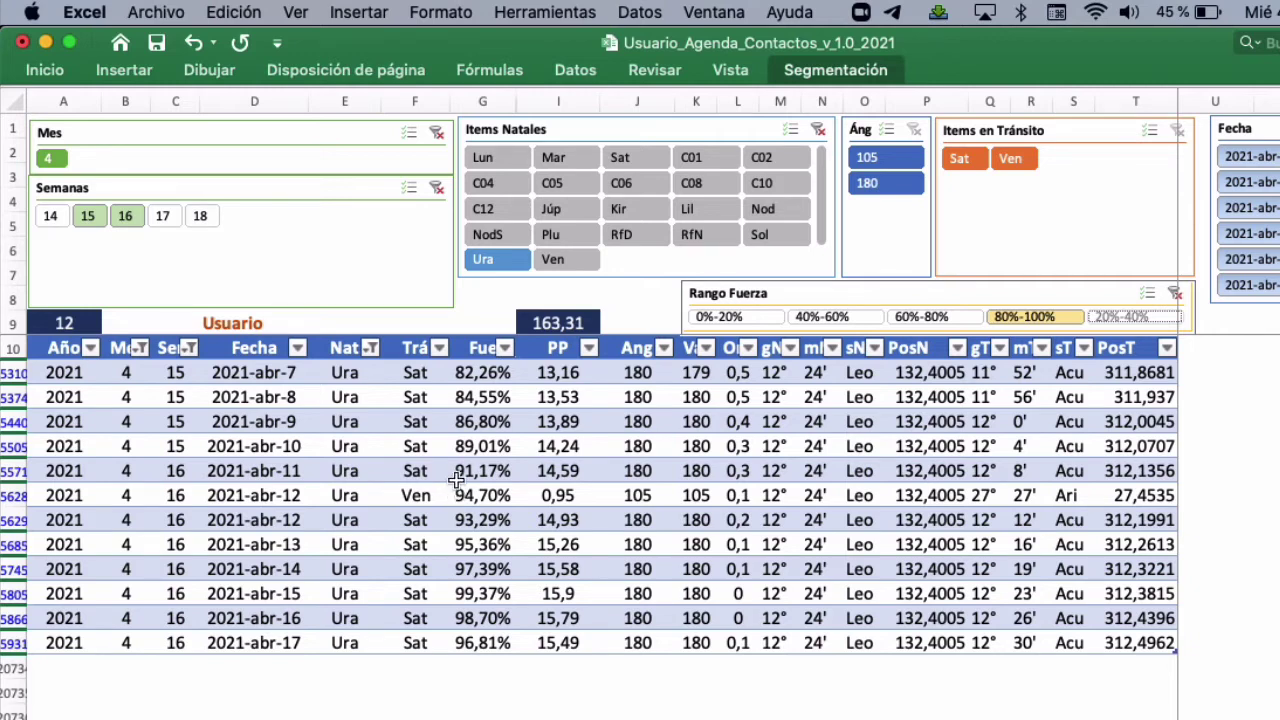
{"action": "left_click", "coordinate": [817, 131]}
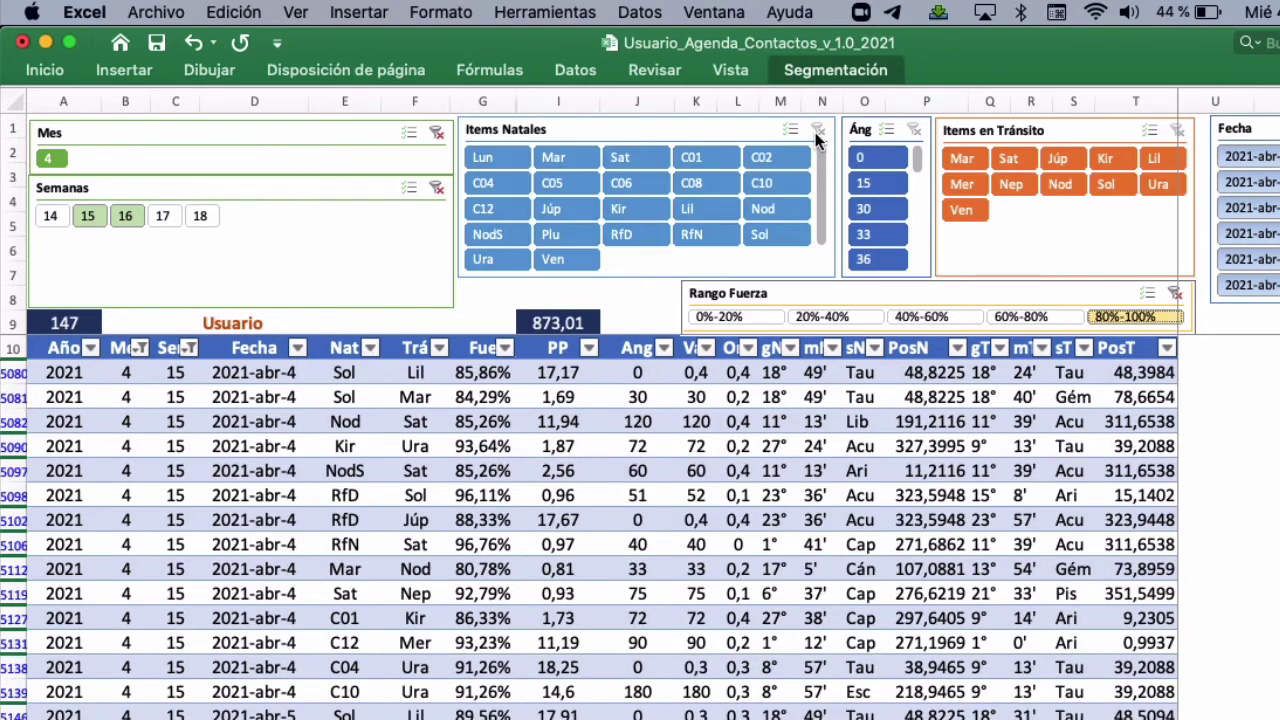
{"action": "left_click", "coordinate": [1162, 184]}
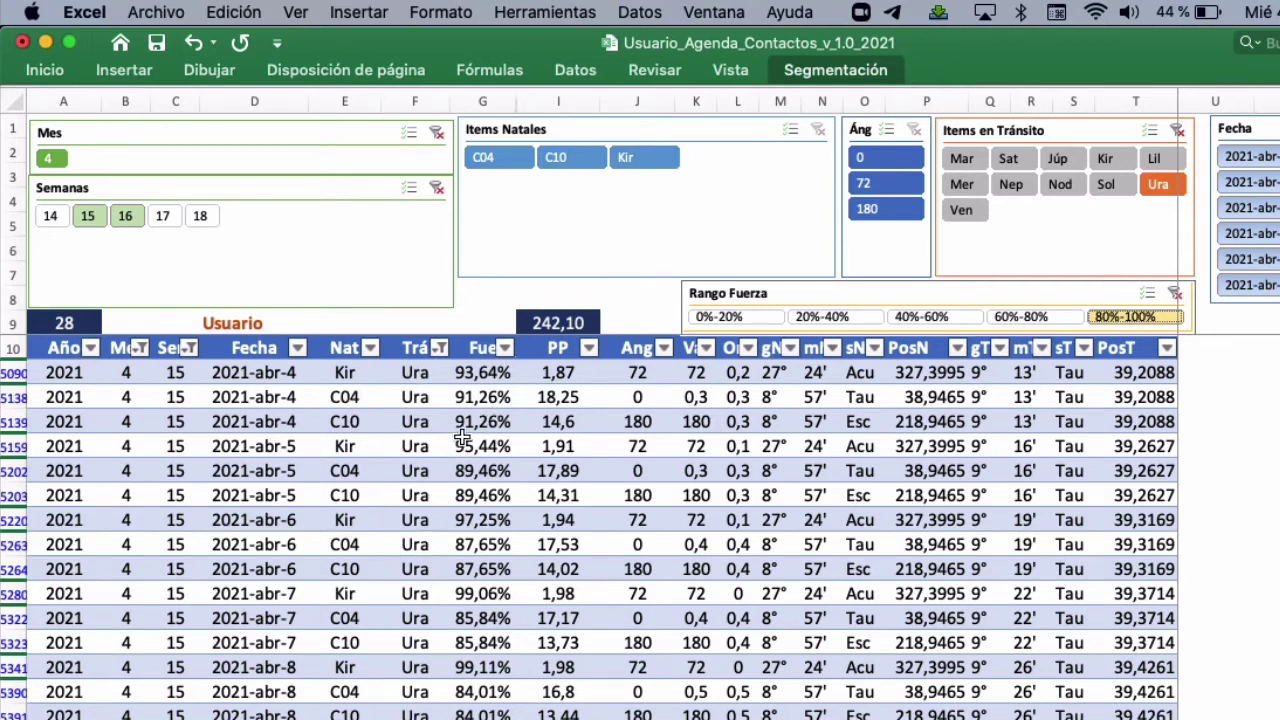
Highlight the strength values of the Ura transits and review the rows down to the Kir contact on April 11
{"action": "left_click_drag", "start_coordinate": [463, 397], "coordinate": [483, 718]}
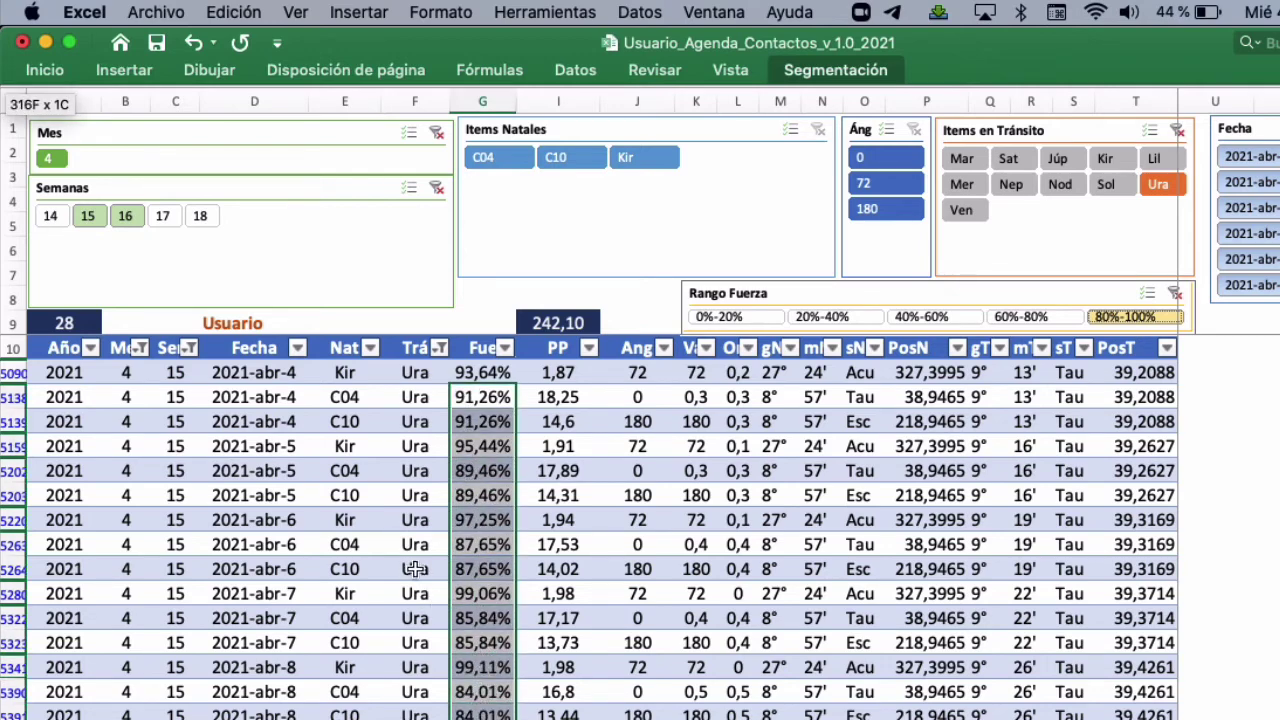
{"action": "scroll", "coordinate": [414, 578], "scroll_direction": "down", "scroll_amount": 3}
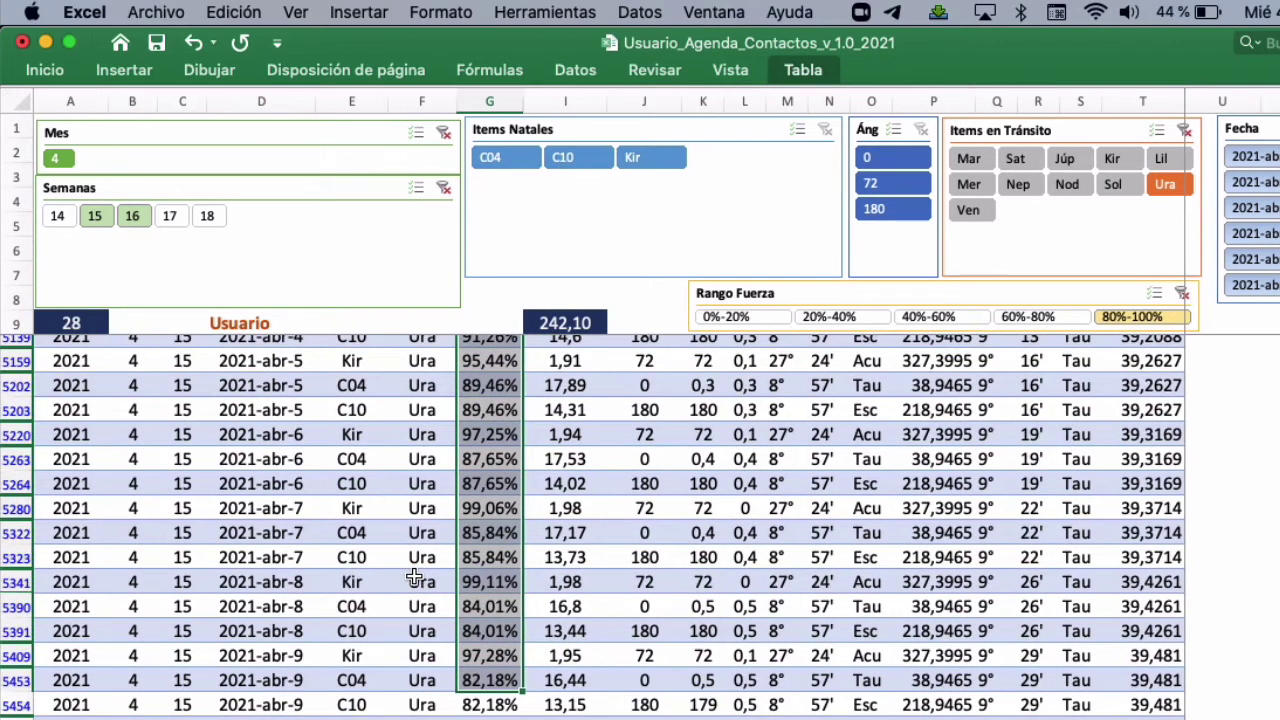
{"action": "scroll", "coordinate": [418, 590], "scroll_direction": "down", "scroll_amount": 2}
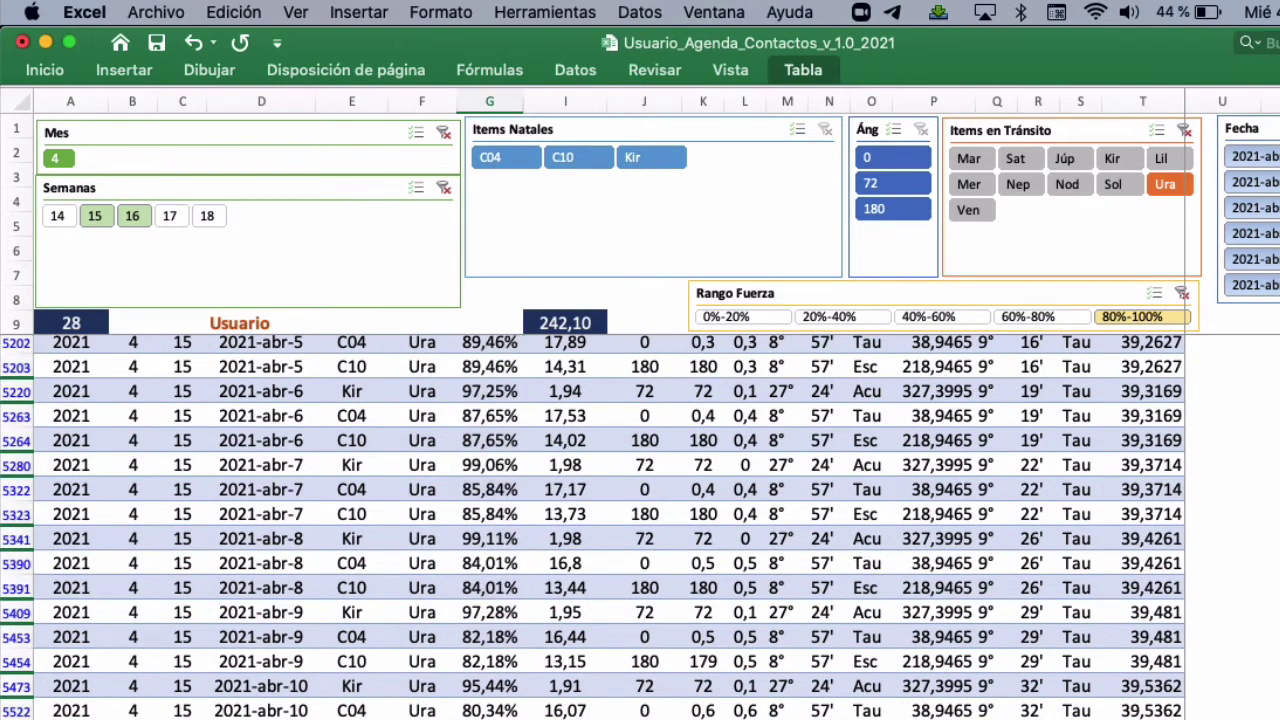
{"action": "scroll", "coordinate": [486, 560], "scroll_direction": "down", "scroll_amount": 4}
{"action": "left_click", "coordinate": [486, 665]}
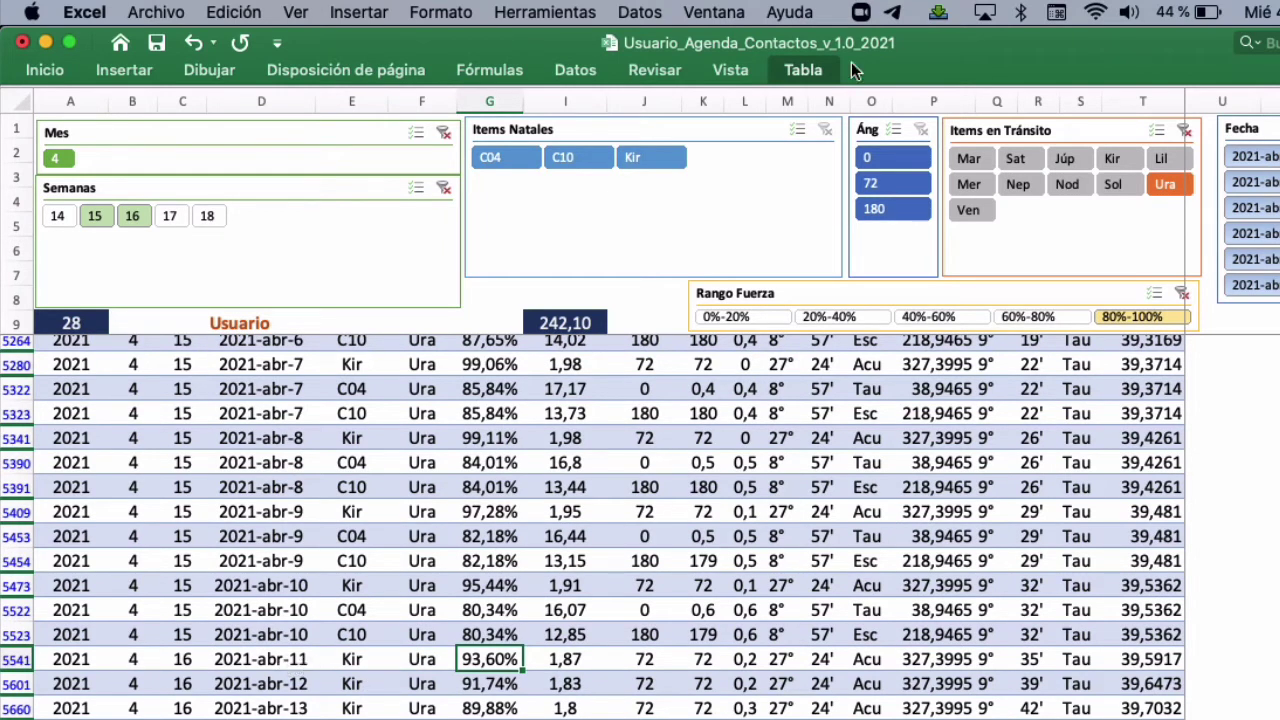
Switch to the Usuario_Inventario_Natal_v_1.00 workbook, filter Item A by Kir, and highlight the Kir 165 Ura aspect and its strength
{"action": "left_click", "coordinate": [704, 14]}
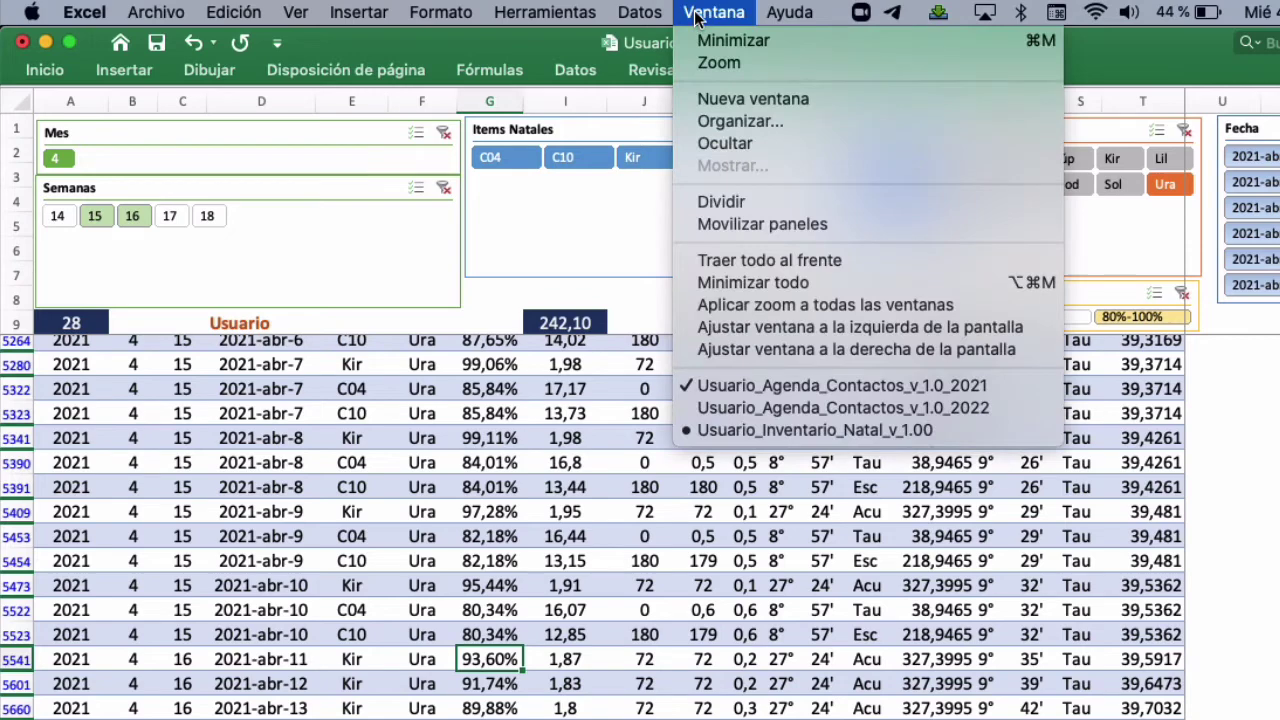
{"action": "left_click", "coordinate": [730, 430]}
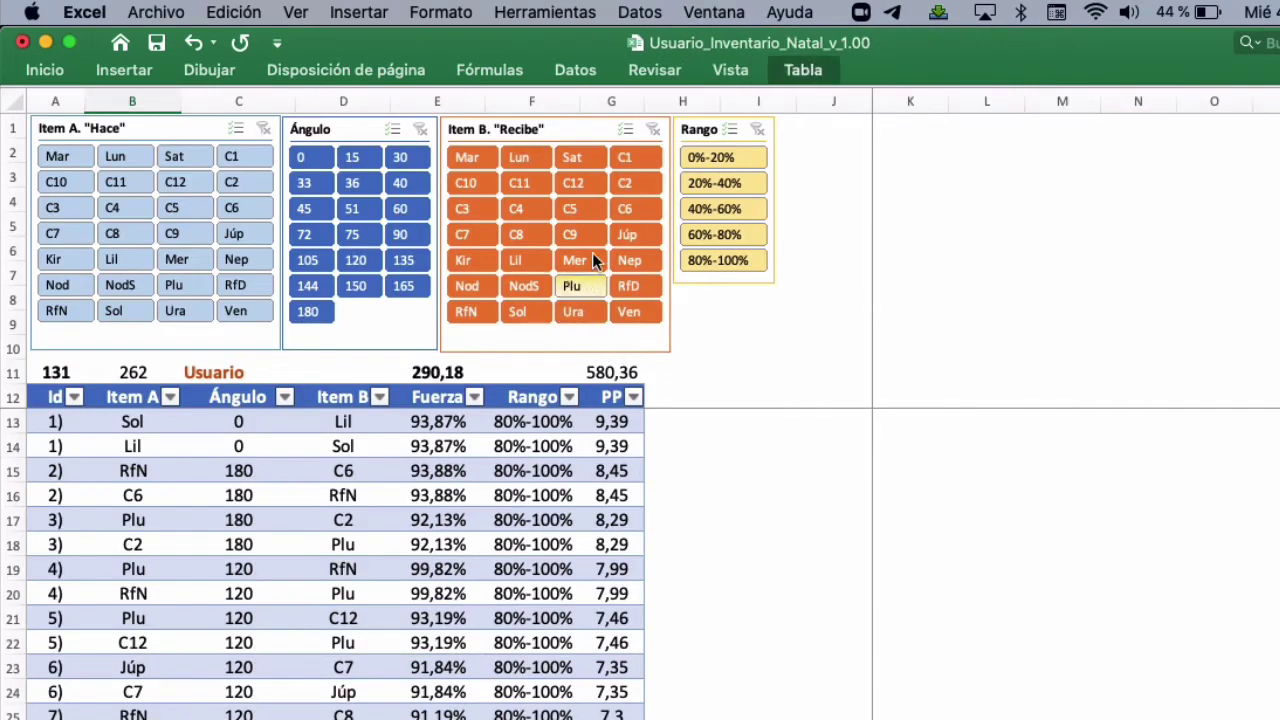
{"action": "left_click", "coordinate": [60, 262]}
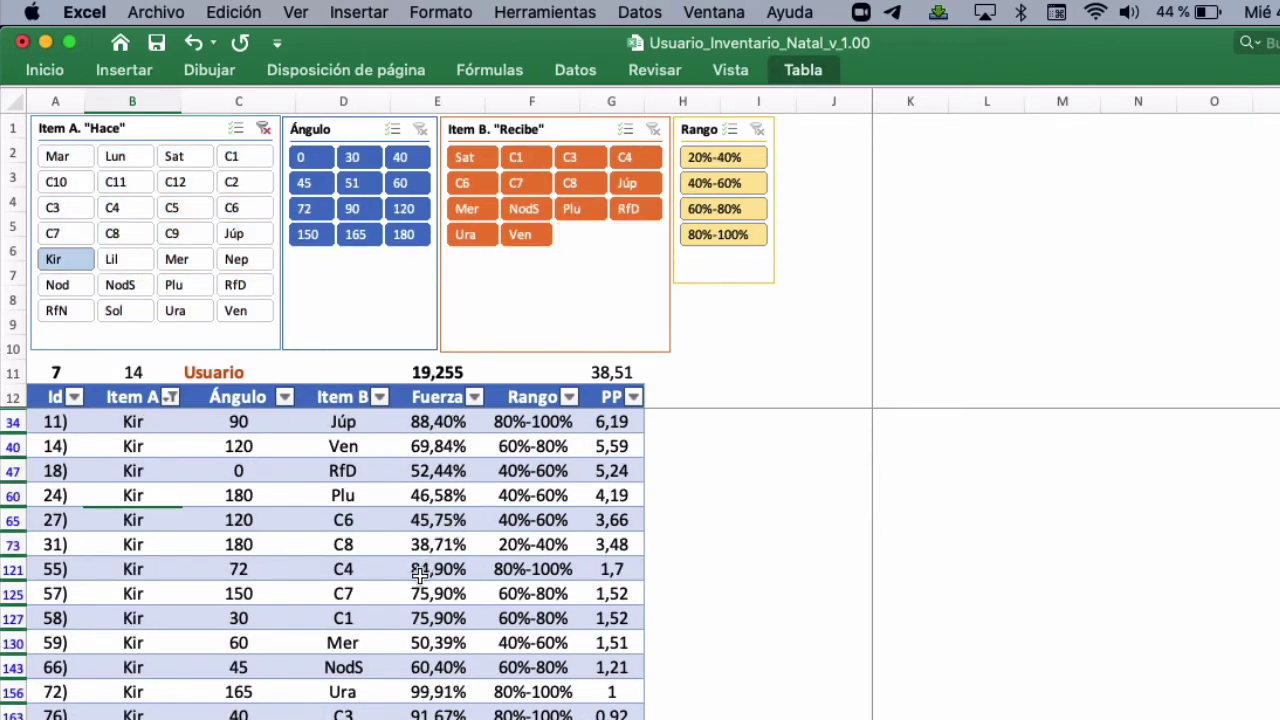
{"action": "left_click_drag", "start_coordinate": [134, 691], "coordinate": [316, 690]}
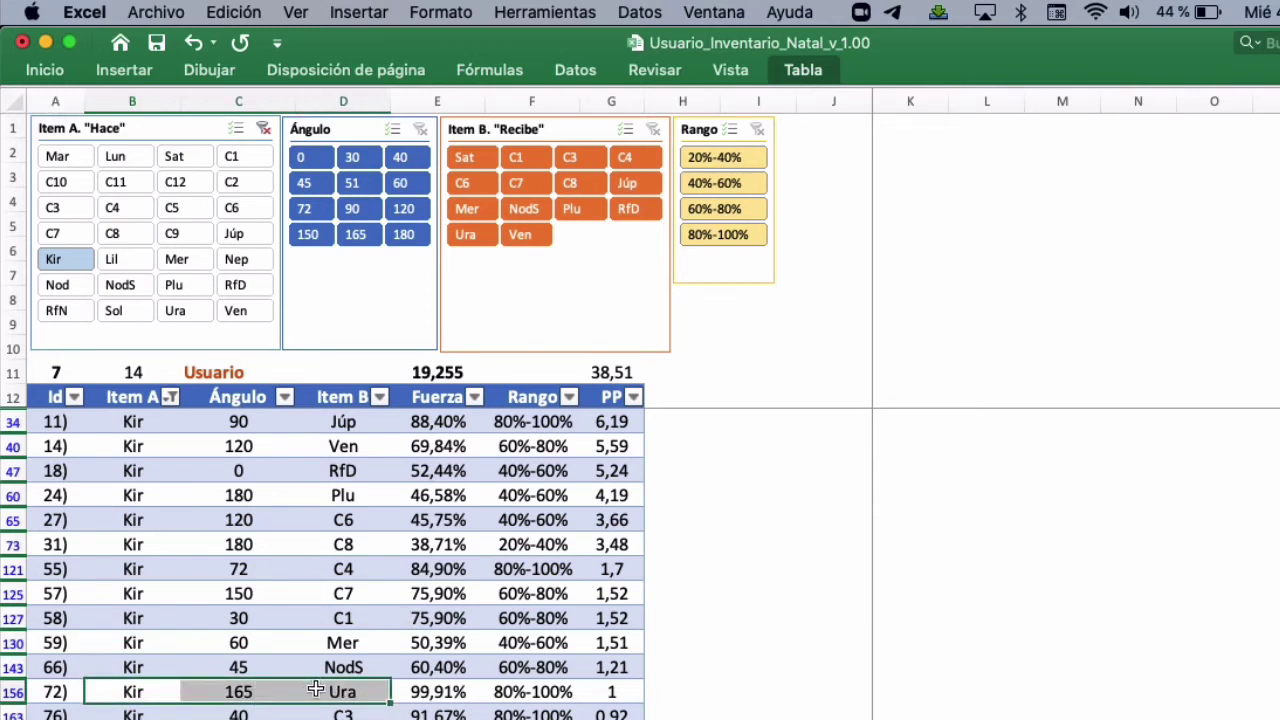
{"action": "left_click", "coordinate": [436, 695]}
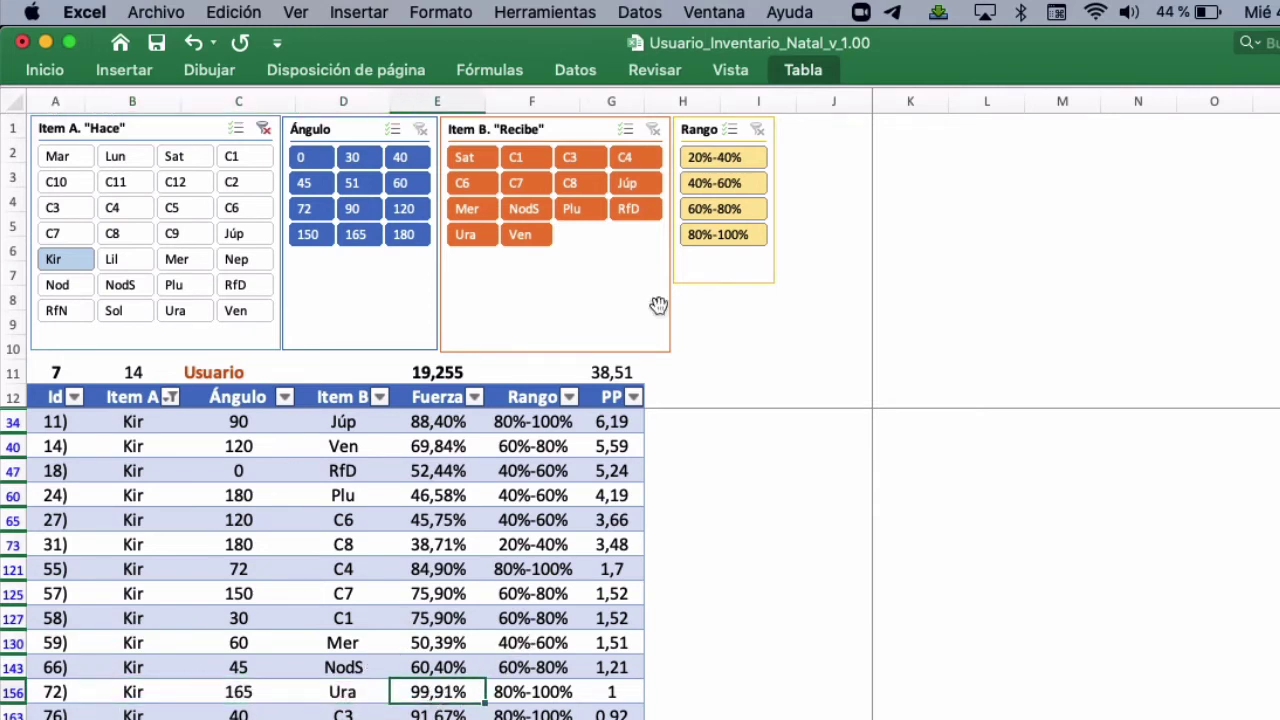
{"action": "left_click", "coordinate": [735, 10]}
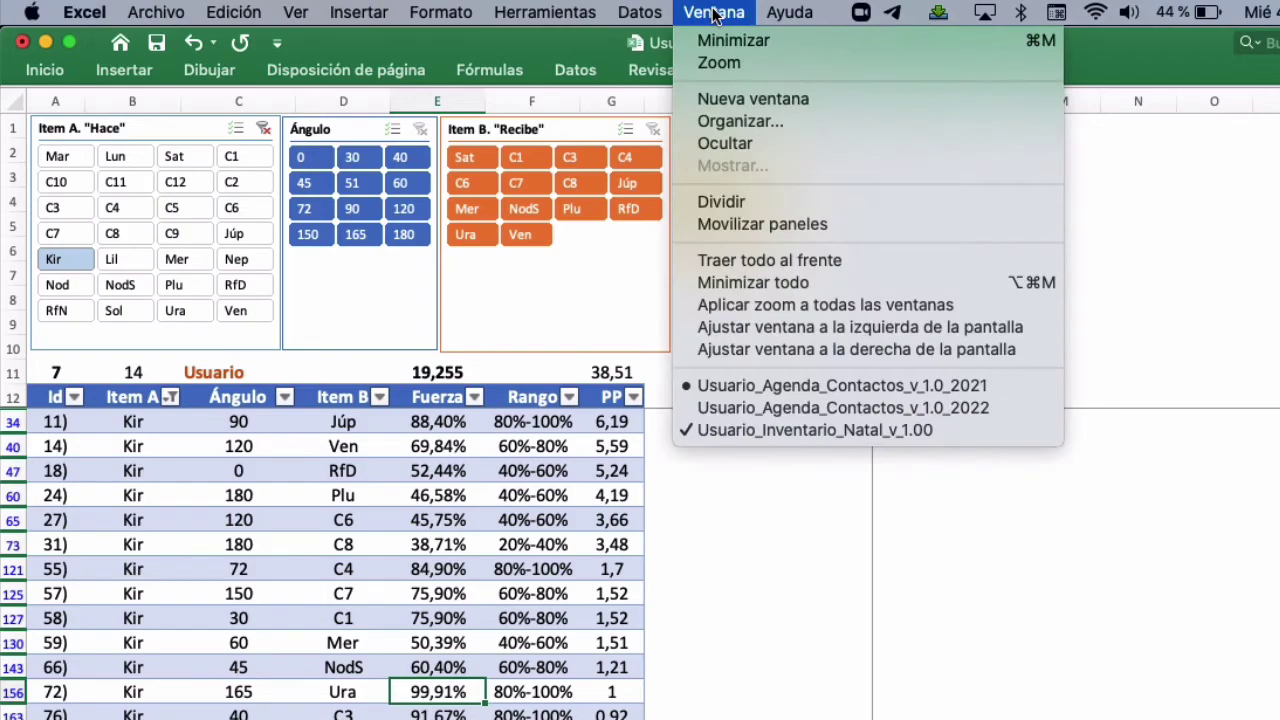
{"action": "left_click", "coordinate": [855, 413]}
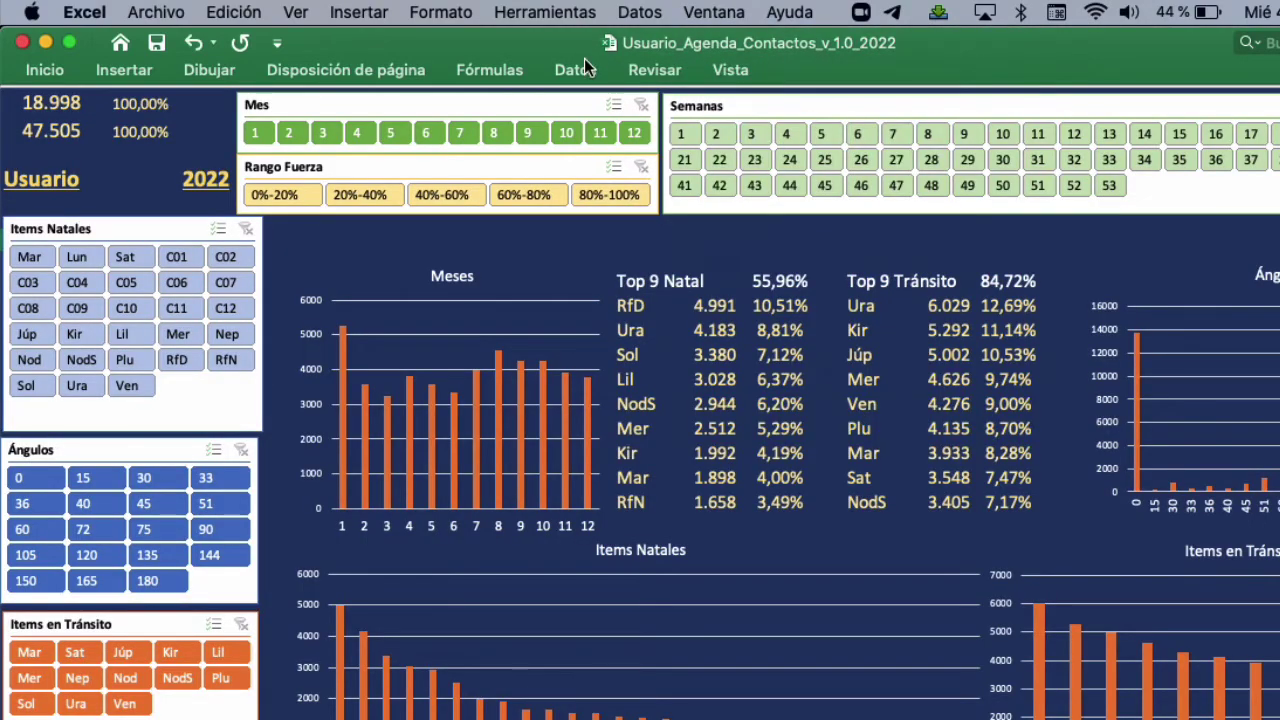
{"action": "left_click", "coordinate": [713, 12]}
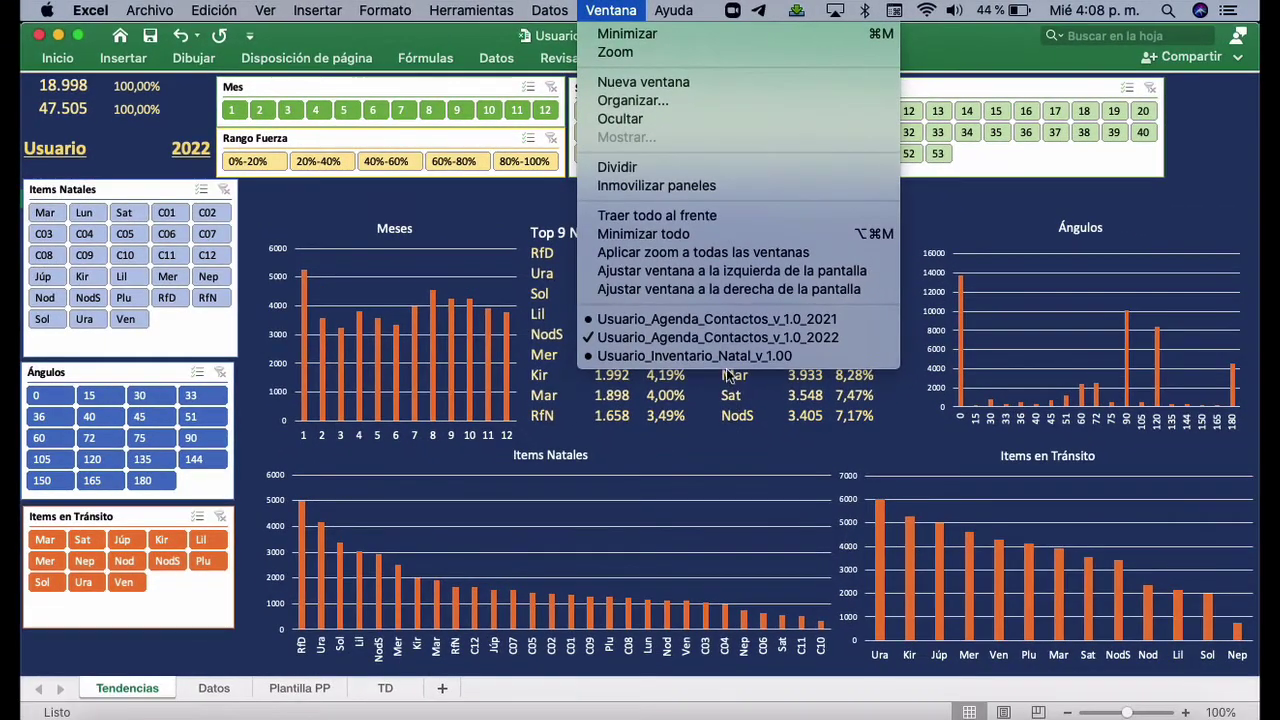
{"action": "left_click", "coordinate": [726, 358]}
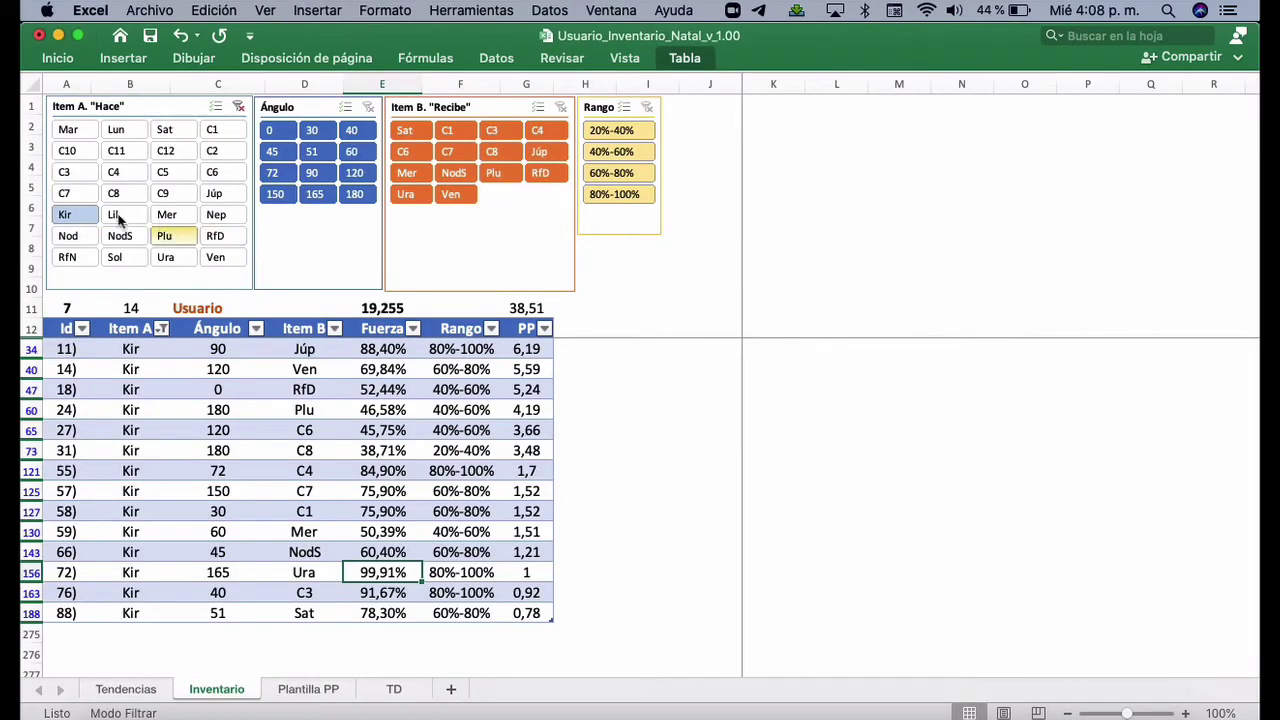
Filter Item A by Ura instead and highlight the Ura 90 C4 aspect
{"action": "left_click", "coordinate": [182, 257]}
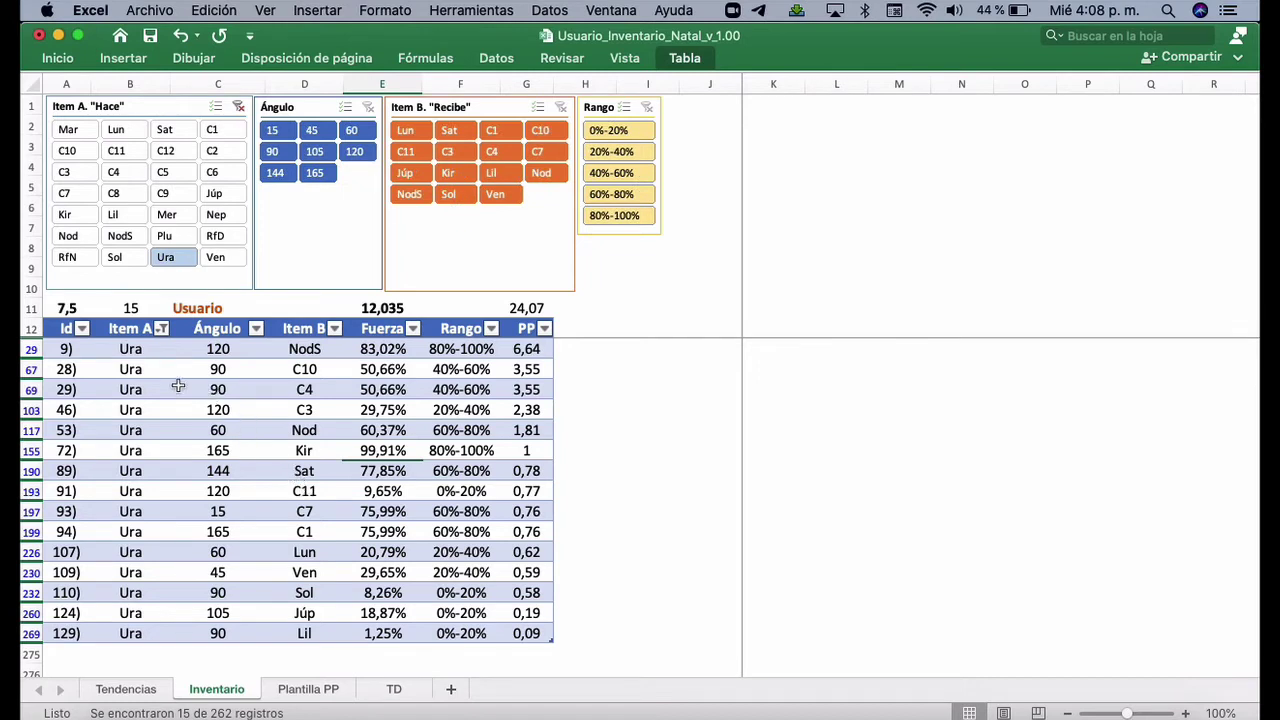
{"action": "left_click_drag", "start_coordinate": [135, 392], "coordinate": [291, 390]}
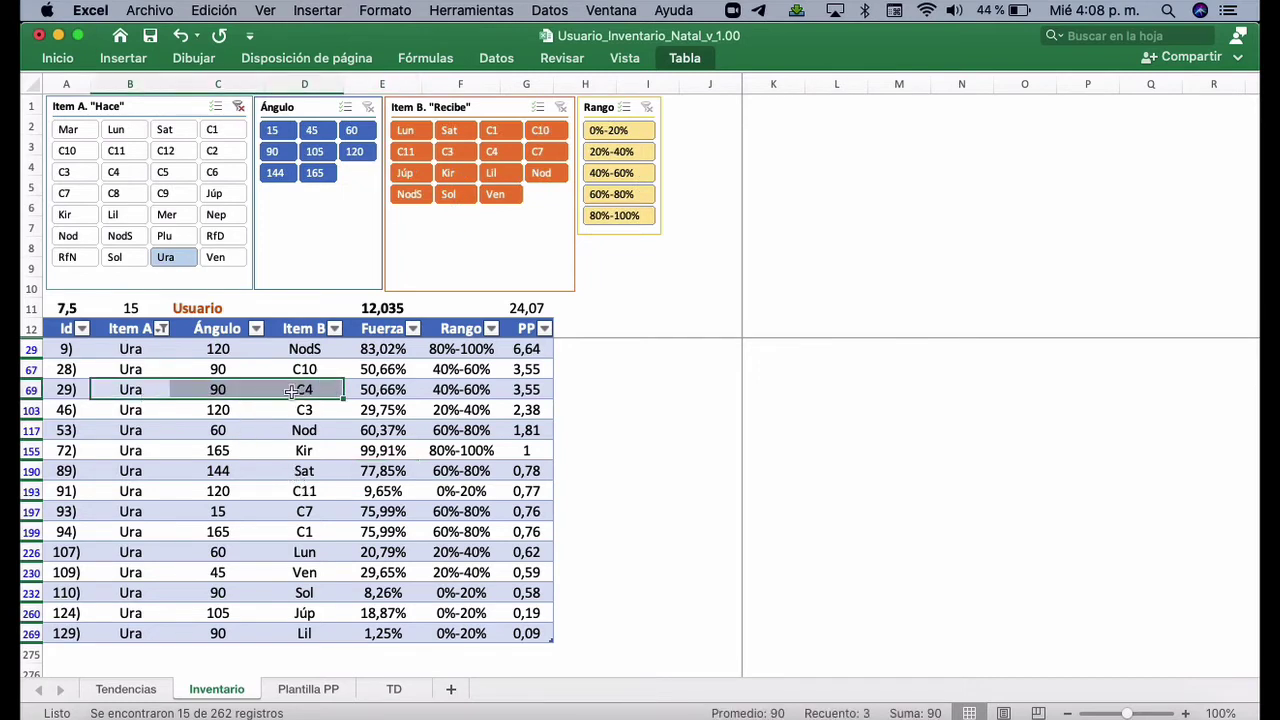
Switch to the Usuario_Agenda_Contactos_v_1.0_2021 workbook, open the Tendencias sheet and inspect month 4 in the Meses chart
{"action": "left_click", "coordinate": [609, 11]}
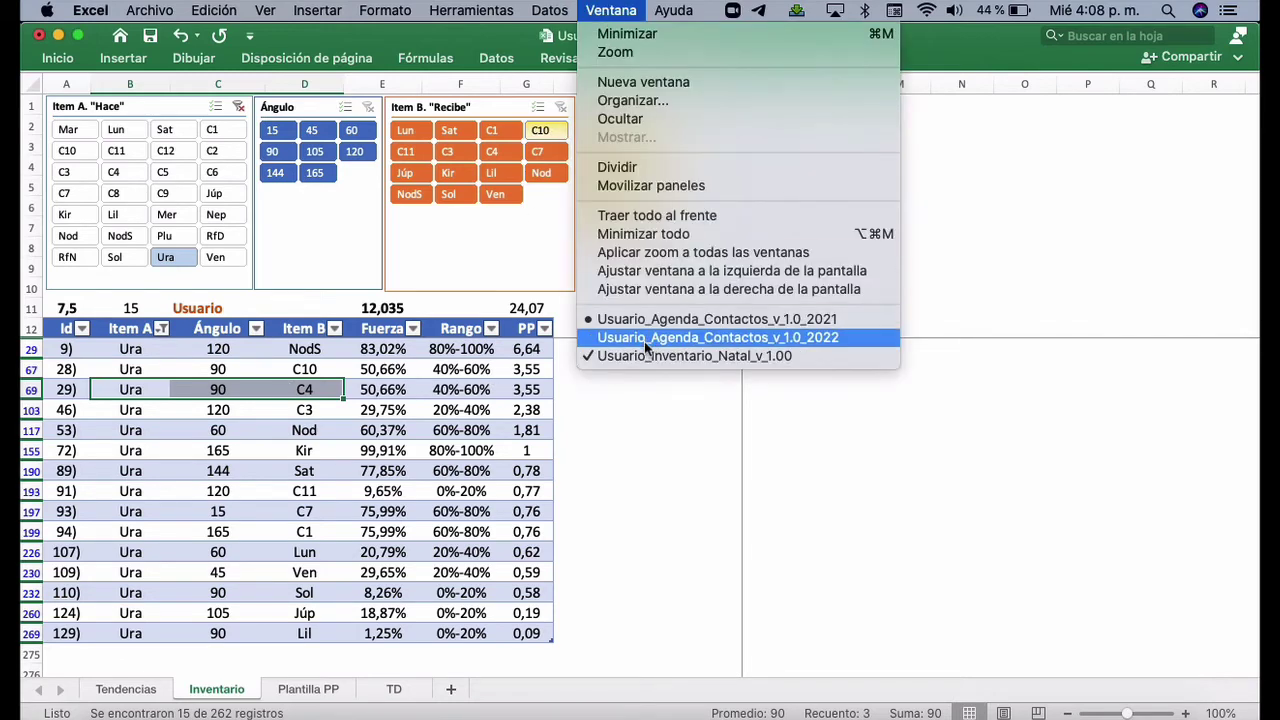
{"action": "left_click", "coordinate": [644, 341]}
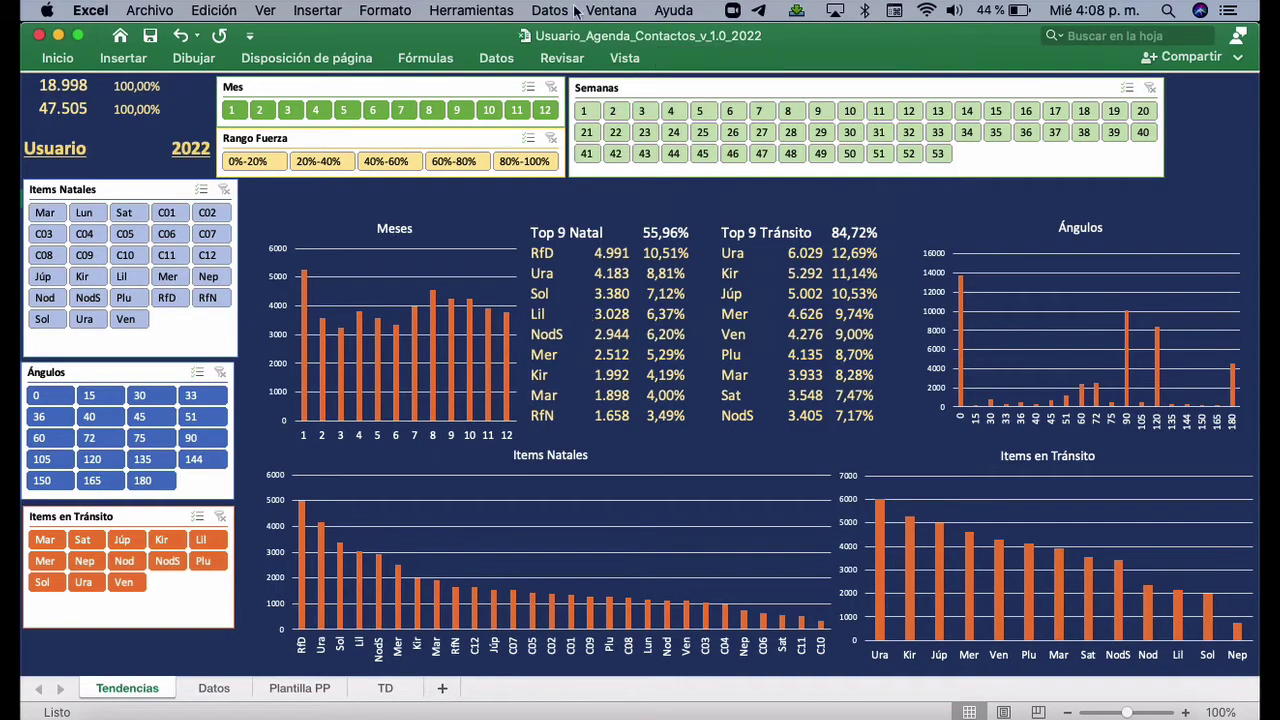
{"action": "left_click", "coordinate": [600, 11]}
{"action": "left_click", "coordinate": [616, 319]}
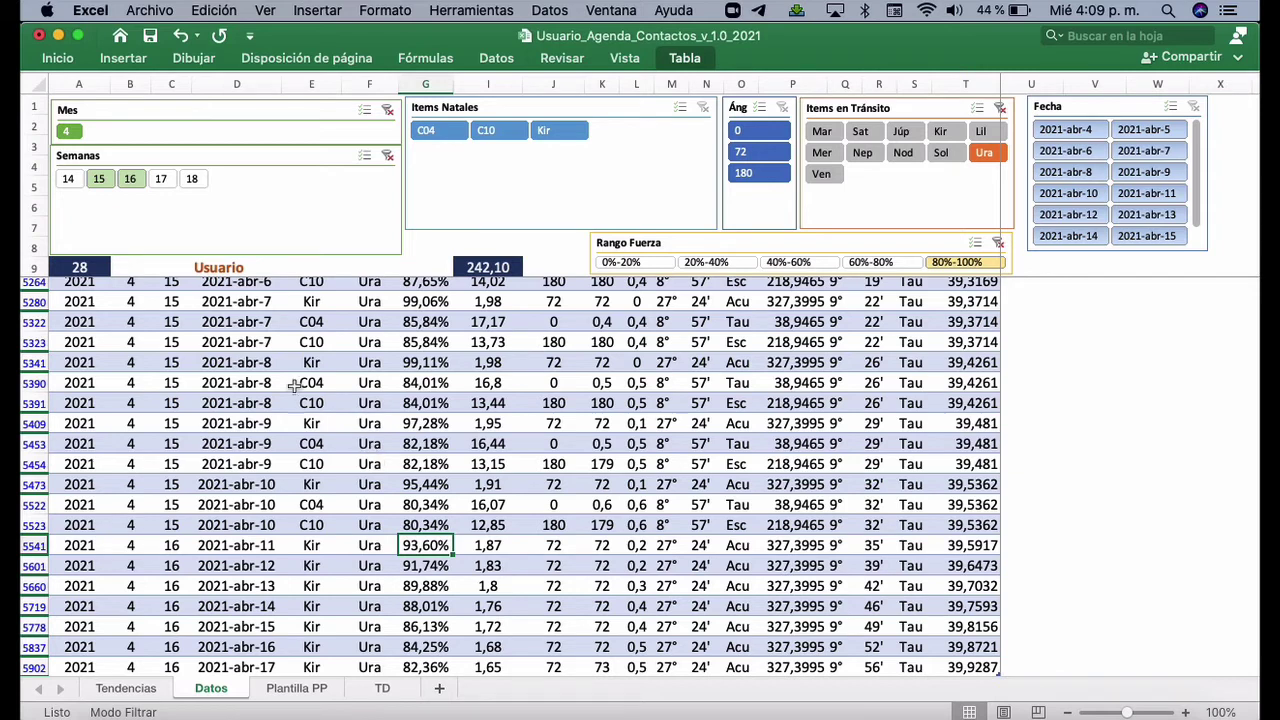
{"action": "left_click", "coordinate": [126, 690]}
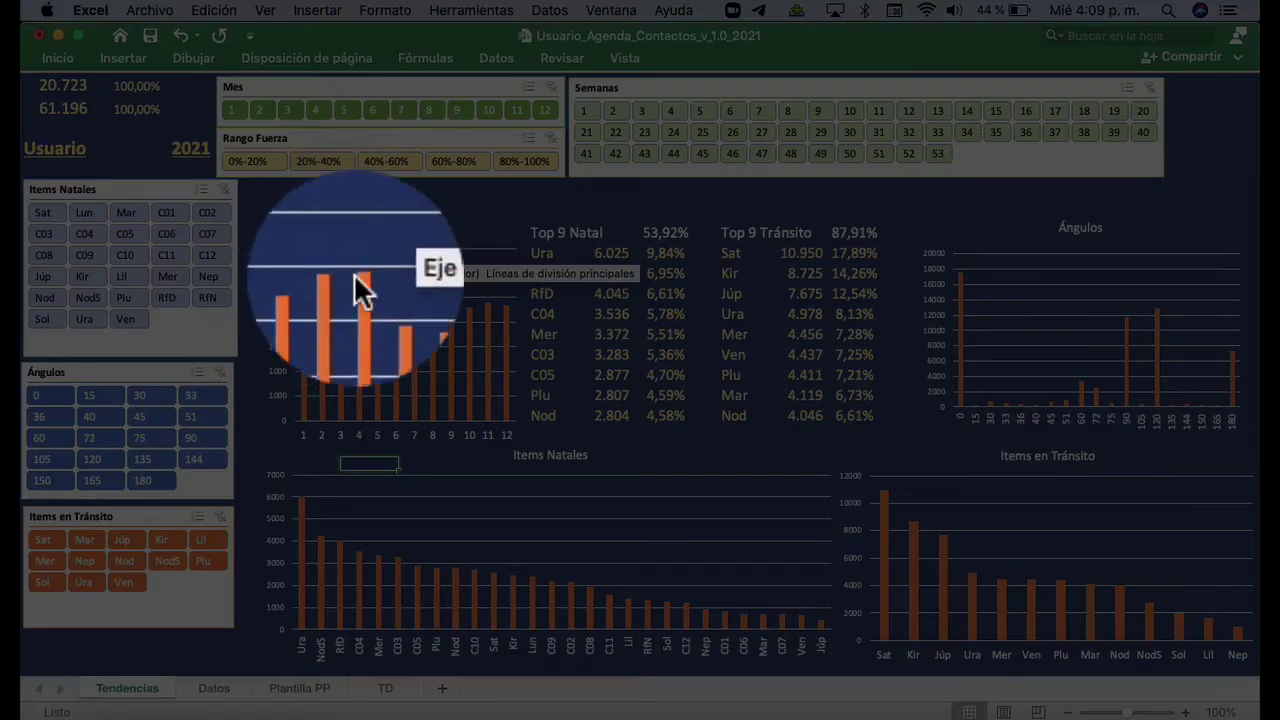
{"action": "mouse_move", "coordinate": [357, 283]}
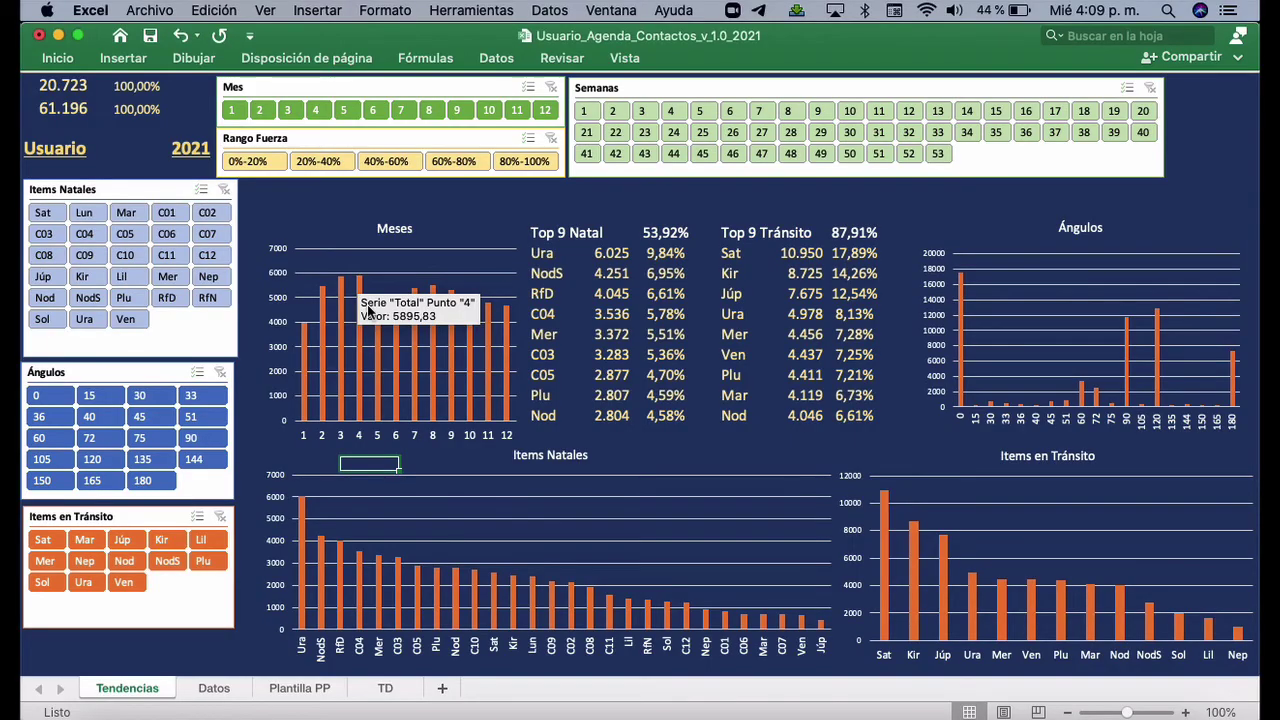
Filter the 2021 Tendencias dashboard by month 4 to examine its top natal and transit items, and clear the month filter
{"action": "left_click", "coordinate": [214, 688]}
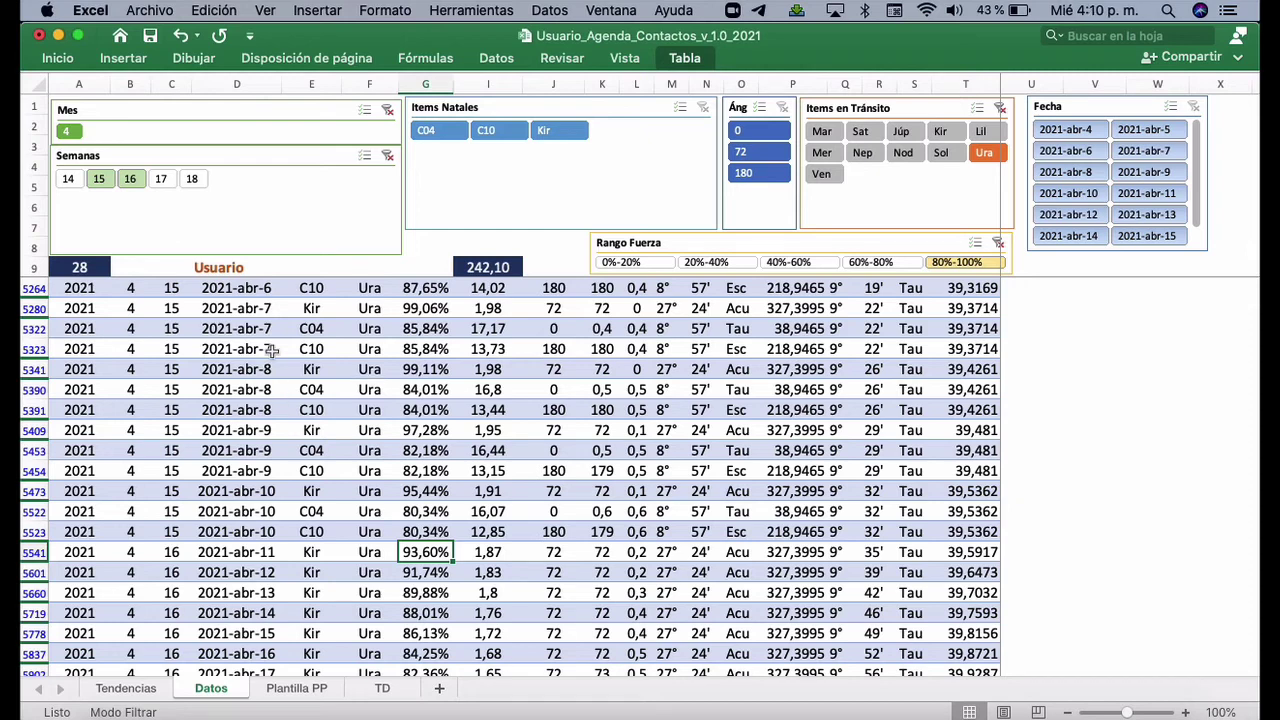
{"action": "left_click", "coordinate": [130, 687]}
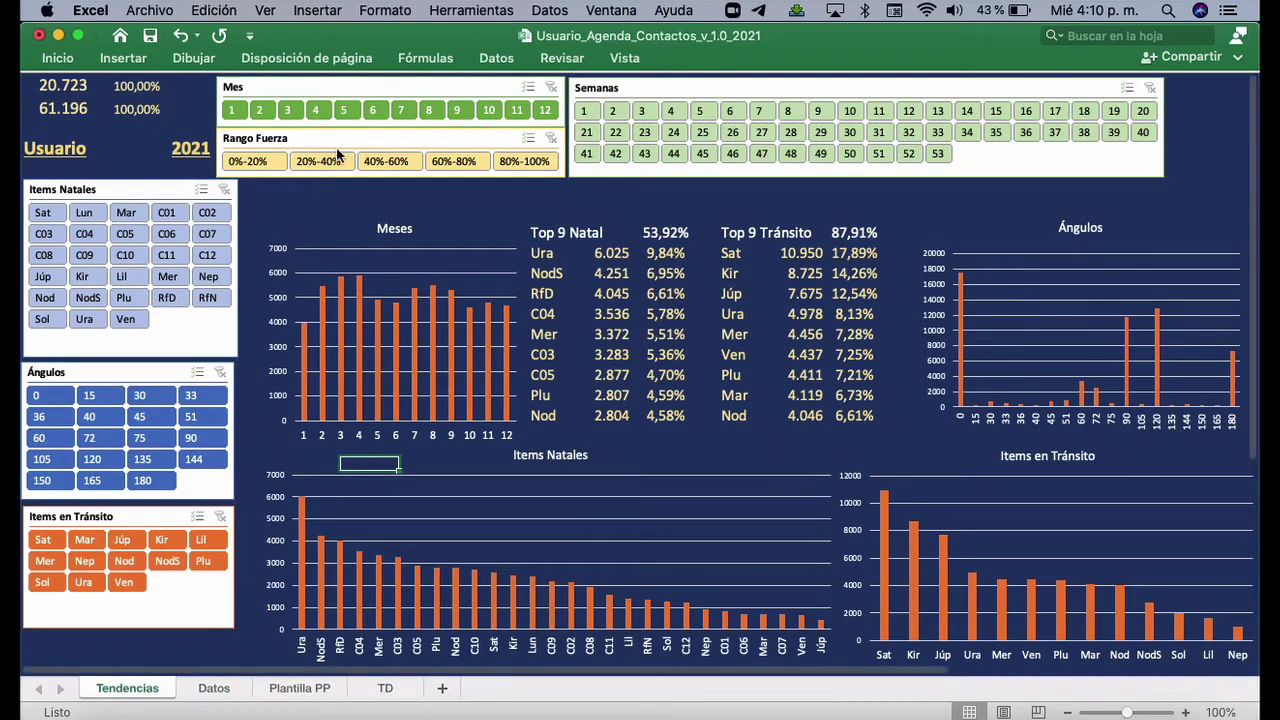
{"action": "left_click", "coordinate": [315, 111]}
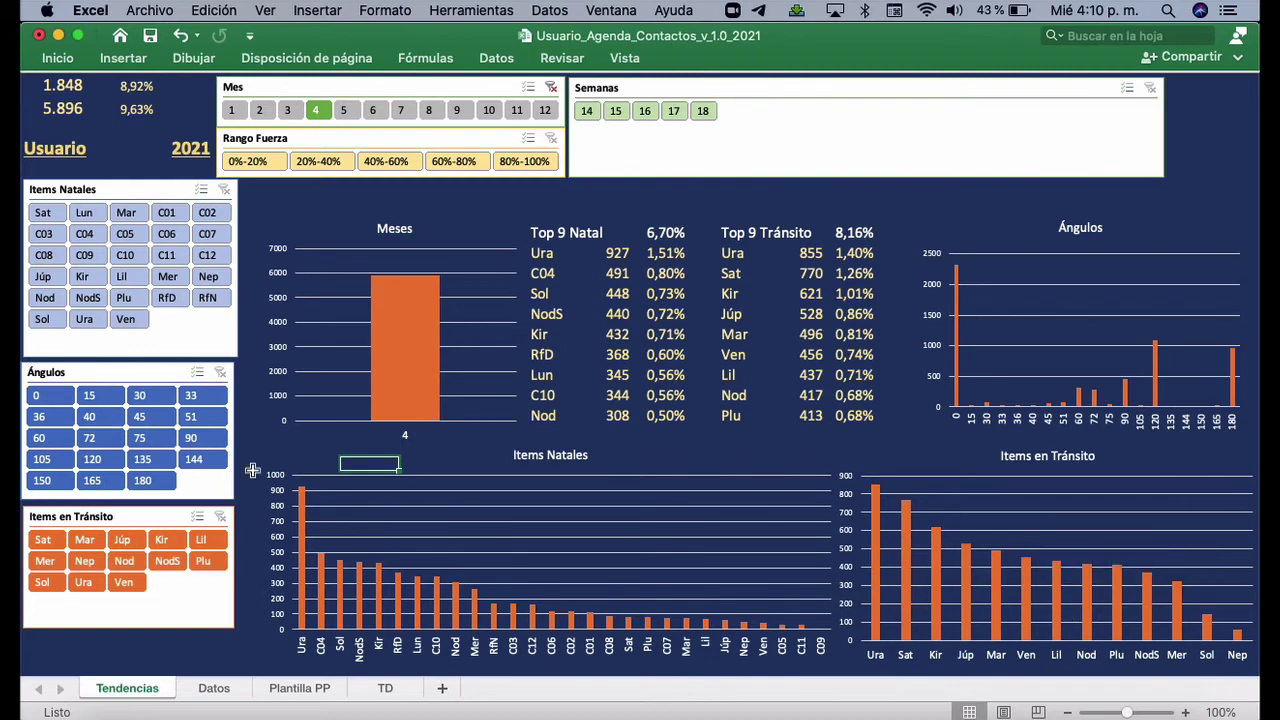
{"action": "left_click", "coordinate": [550, 88]}
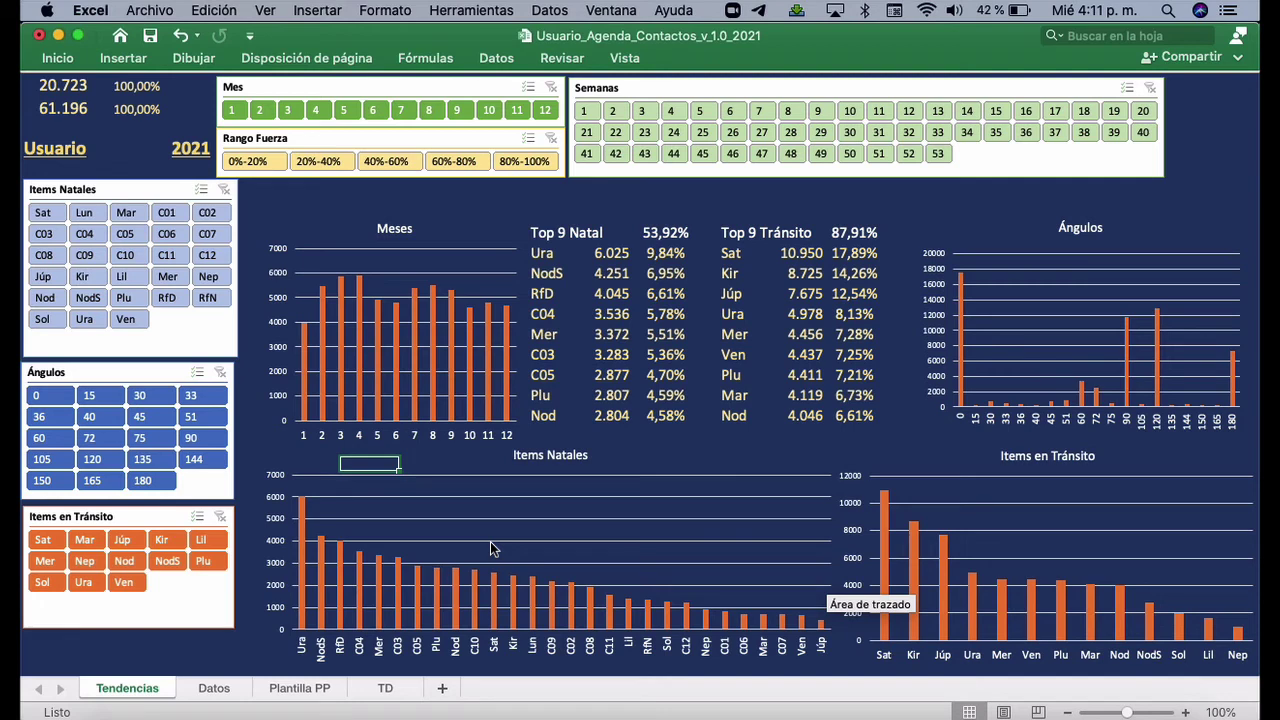
Filter the 2021 trends by natal item C10 and switch to the Usuario_Agenda_Contactos_v_1.0_2022 workbook
{"action": "mouse_move", "coordinate": [362, 287]}
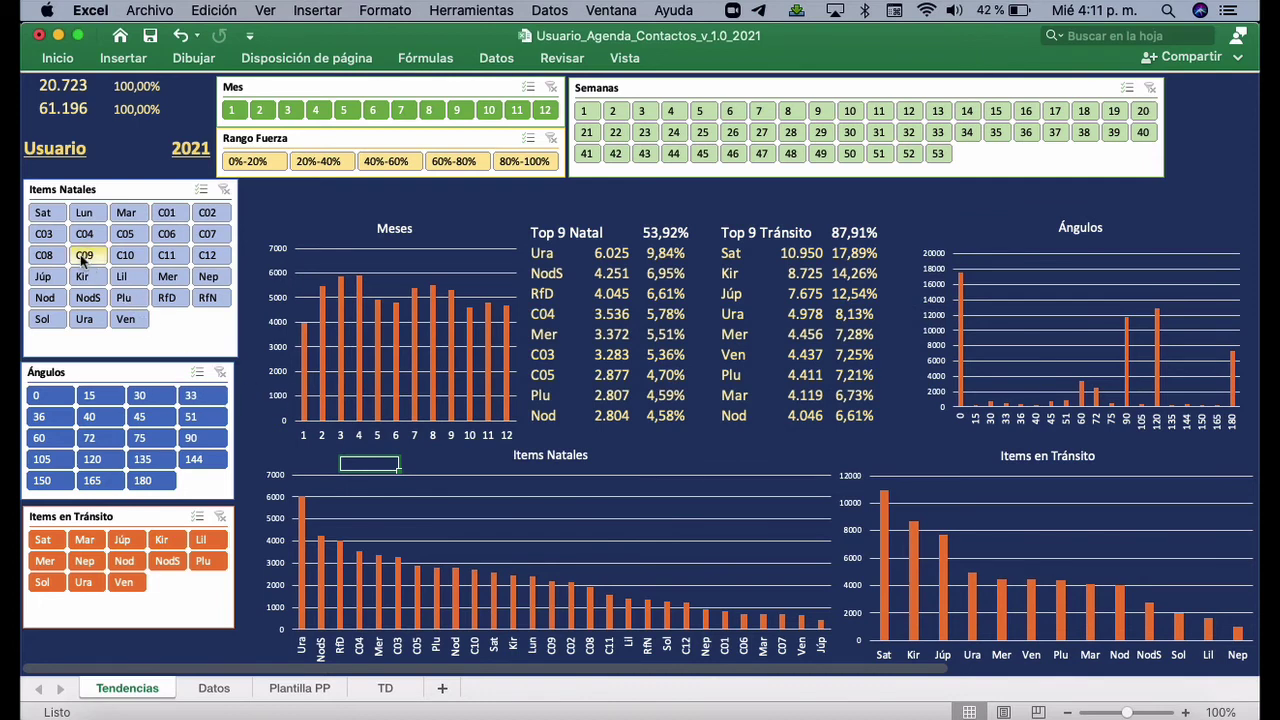
{"action": "left_click", "coordinate": [125, 255]}
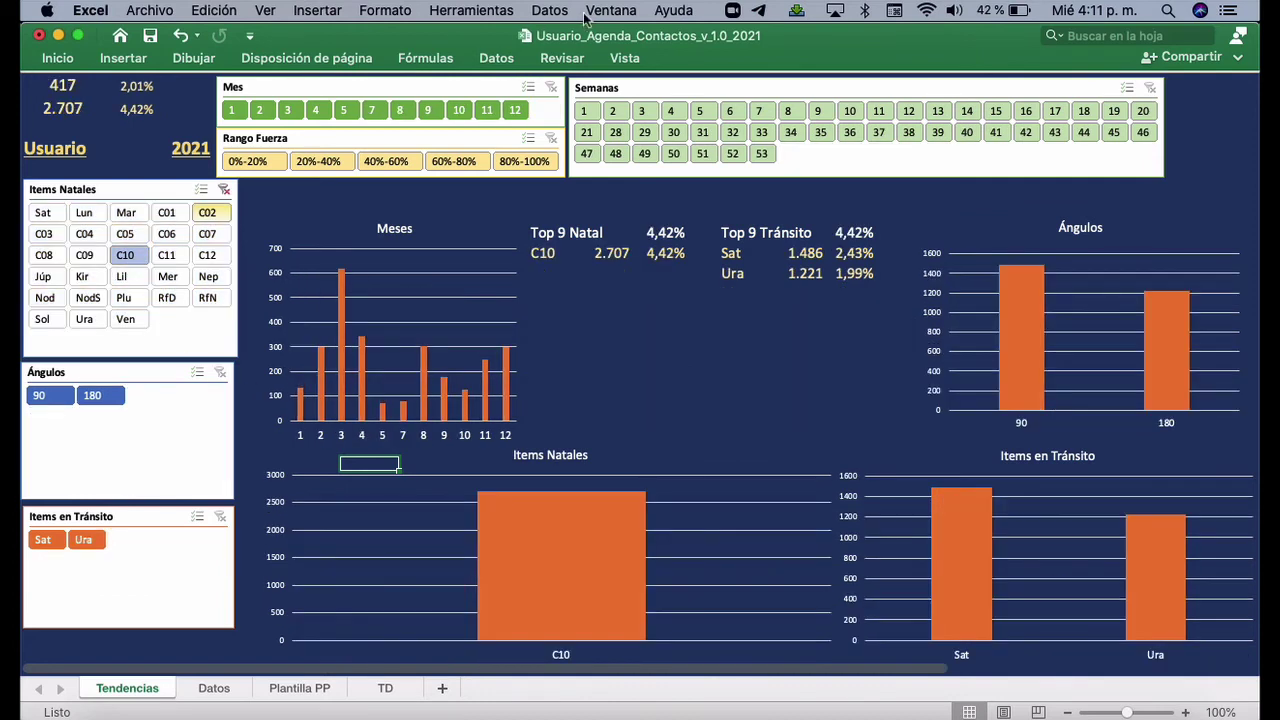
{"action": "left_click", "coordinate": [604, 11]}
{"action": "left_click", "coordinate": [704, 334]}
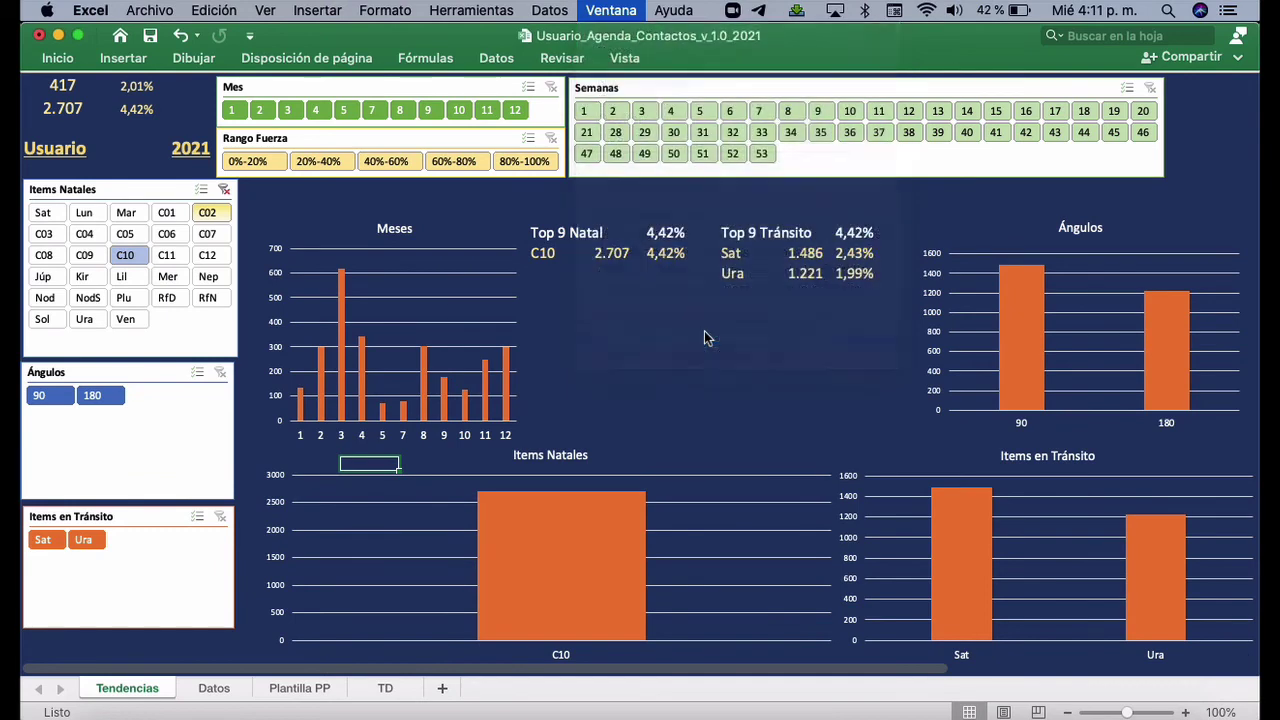
Filter the 2022 trends by natal item C10, replace it with C02, and review the monthly distribution for each
{"action": "left_click", "coordinate": [139, 253]}
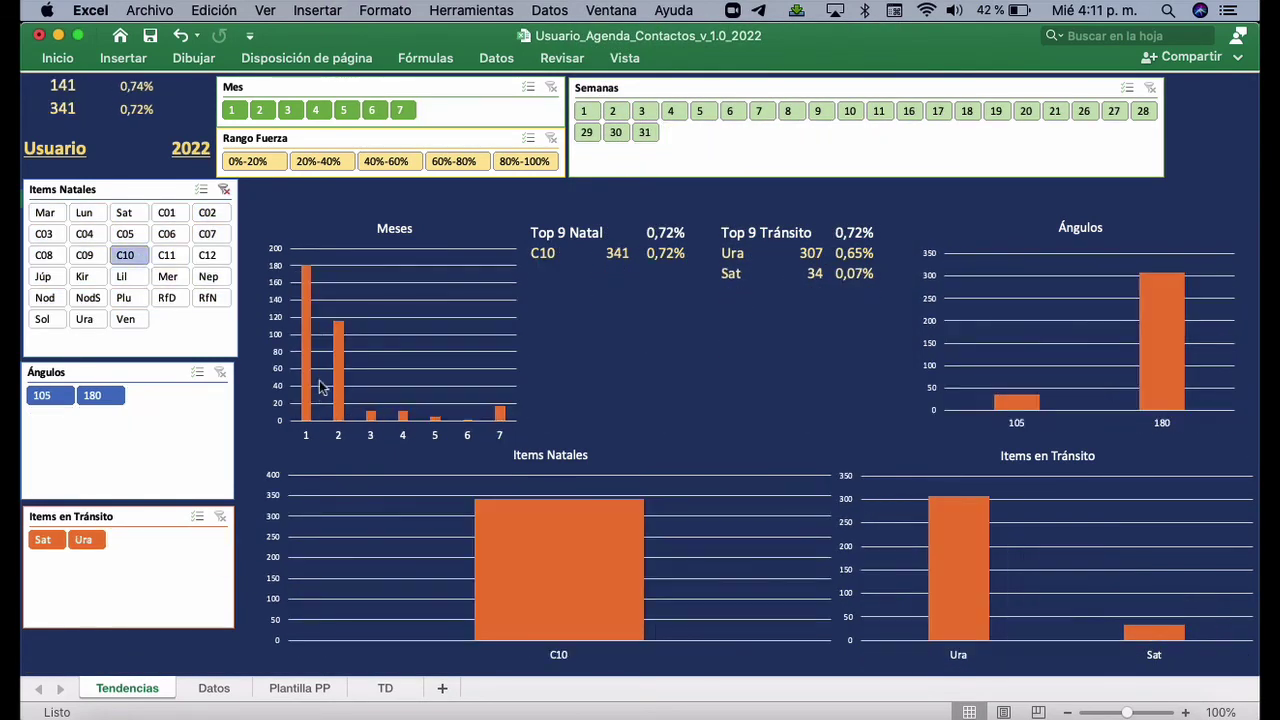
{"action": "mouse_move", "coordinate": [340, 378]}
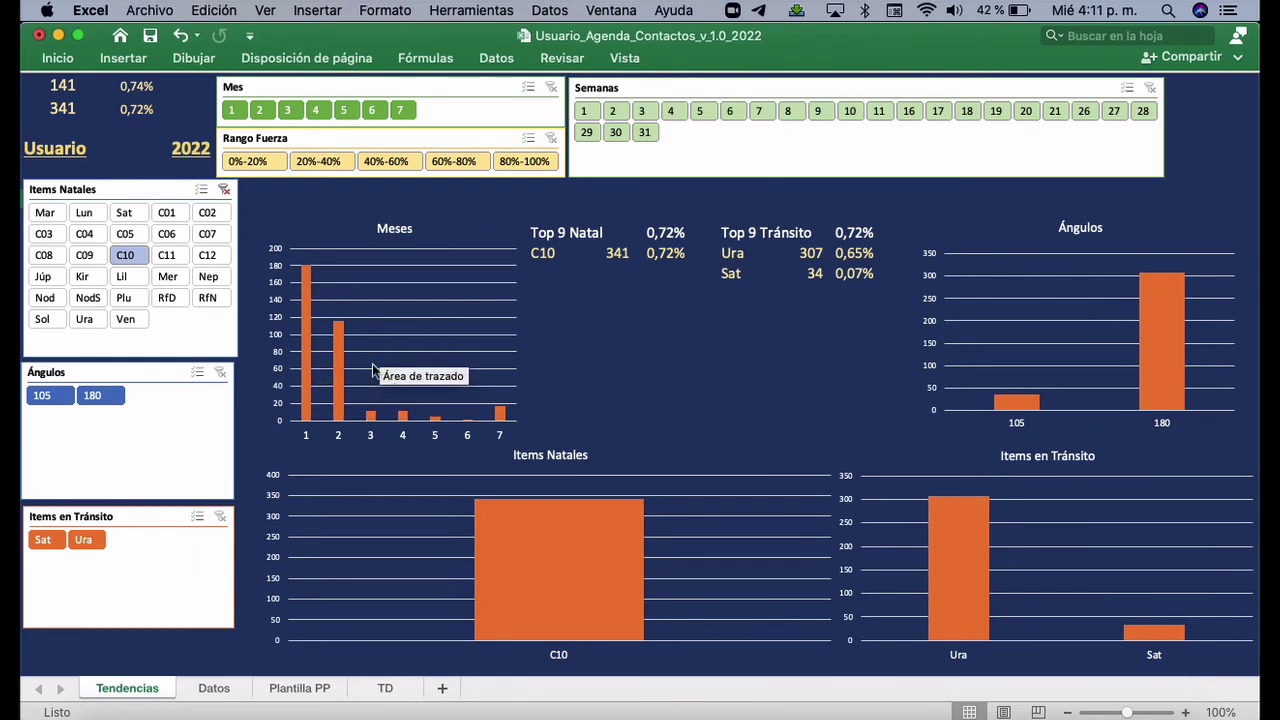
{"action": "left_click", "coordinate": [209, 216]}
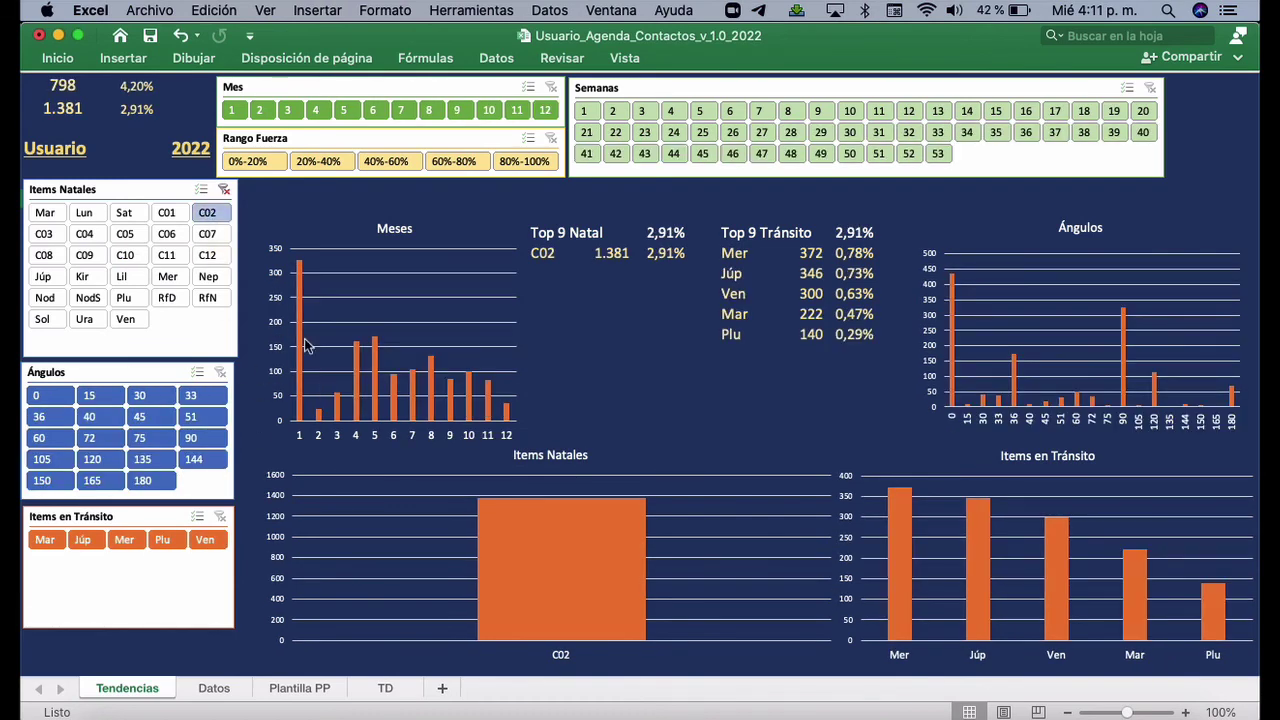
{"action": "mouse_move", "coordinate": [389, 414]}
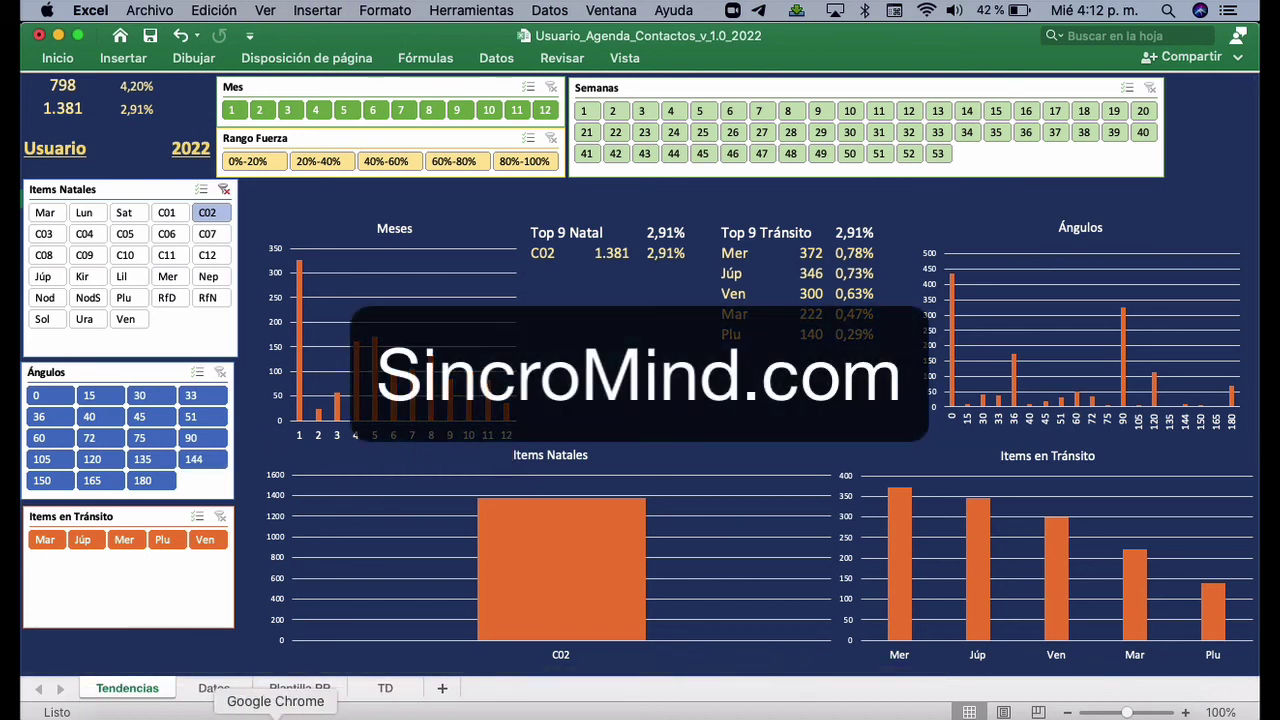
Switch to Chrome, highlight the sincromind.com site address and show the beginning of the Reportes page
{"action": "left_click", "coordinate": [275, 716]}
{"action": "left_click", "coordinate": [275, 80]}
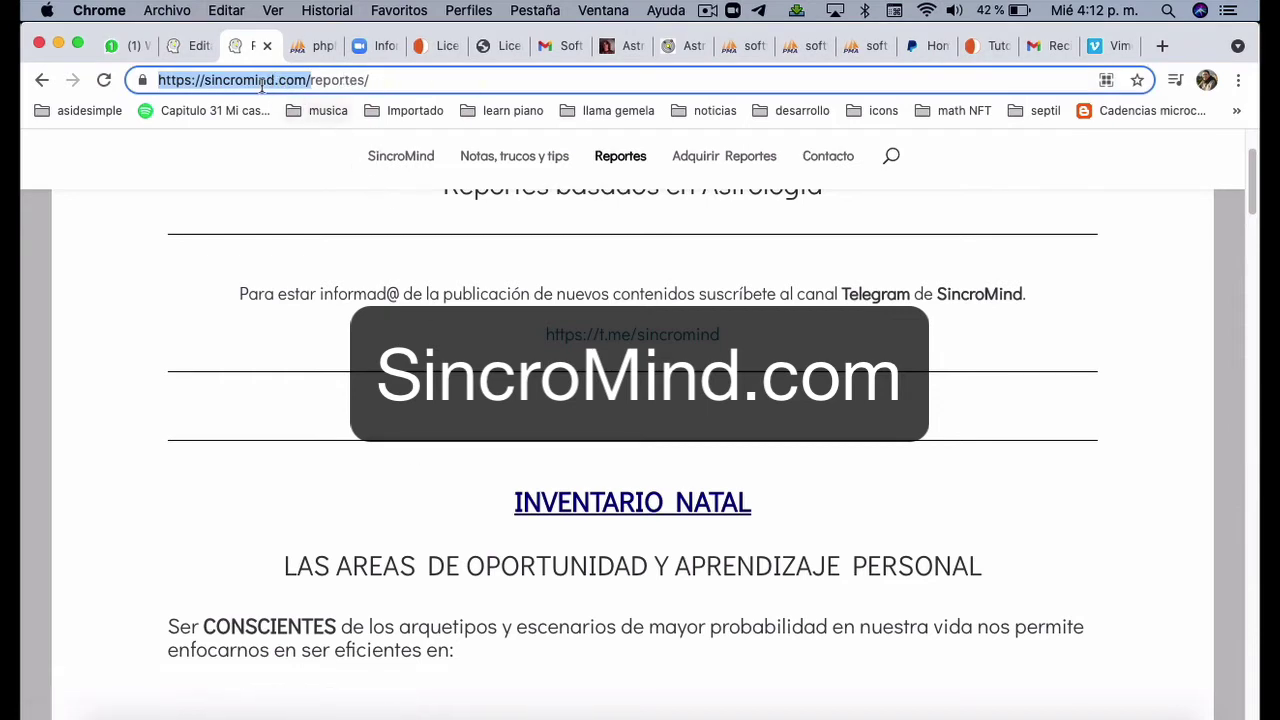
{"action": "scroll", "coordinate": [714, 406], "scroll_direction": "up", "scroll_amount": 1}
{"action": "scroll", "coordinate": [714, 406], "scroll_direction": "up", "scroll_amount": 2}
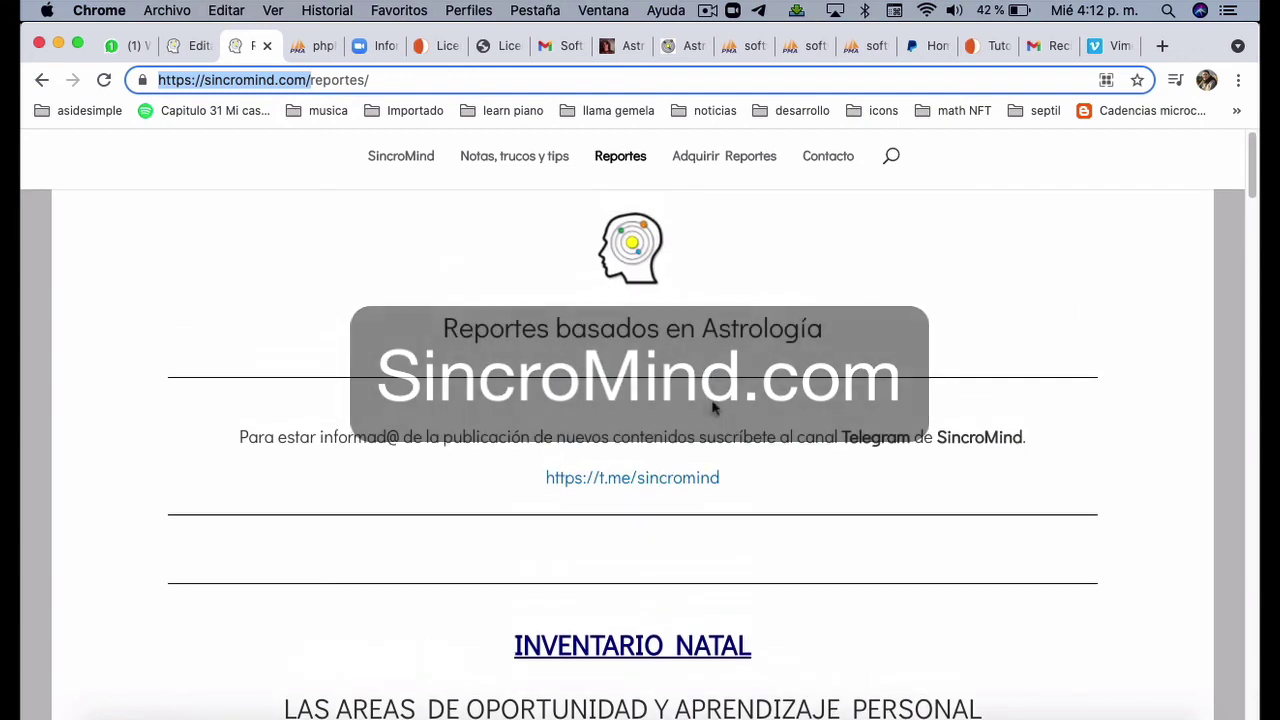